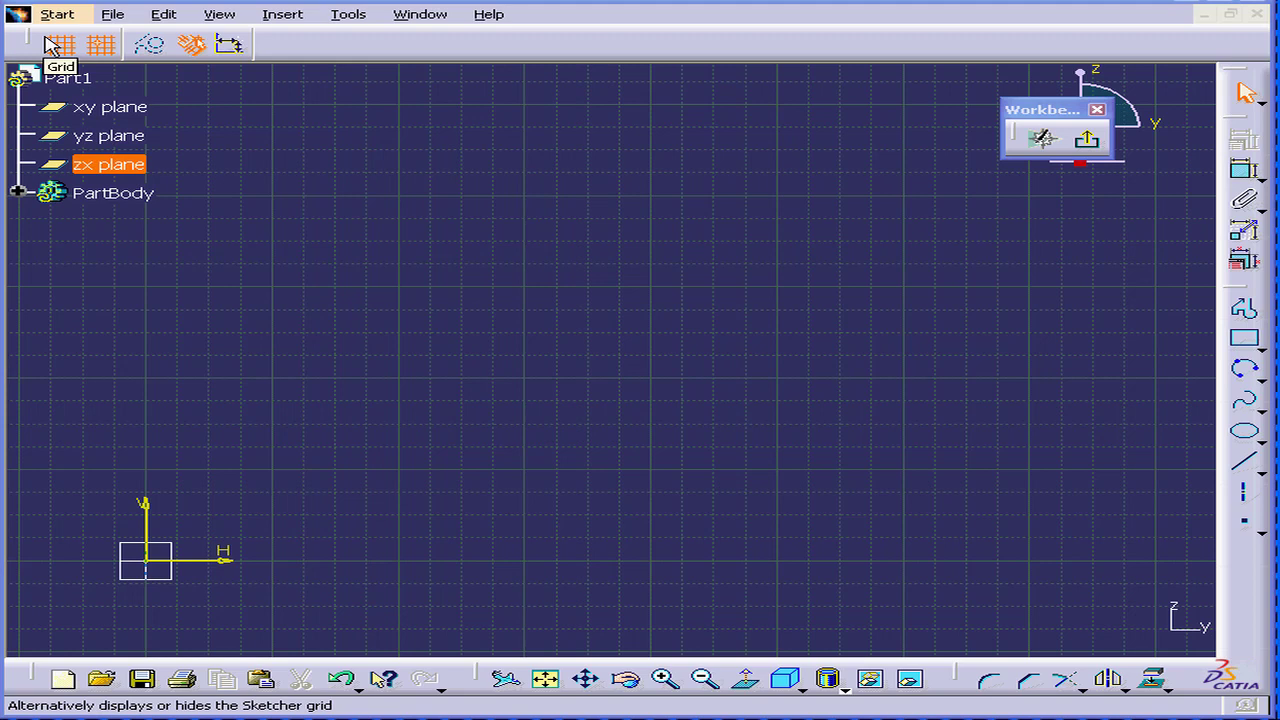
# Float the point creation tools over the sketch and place a free point at about H 1 in, V 4 in
pyautogui.click(1026, 414)
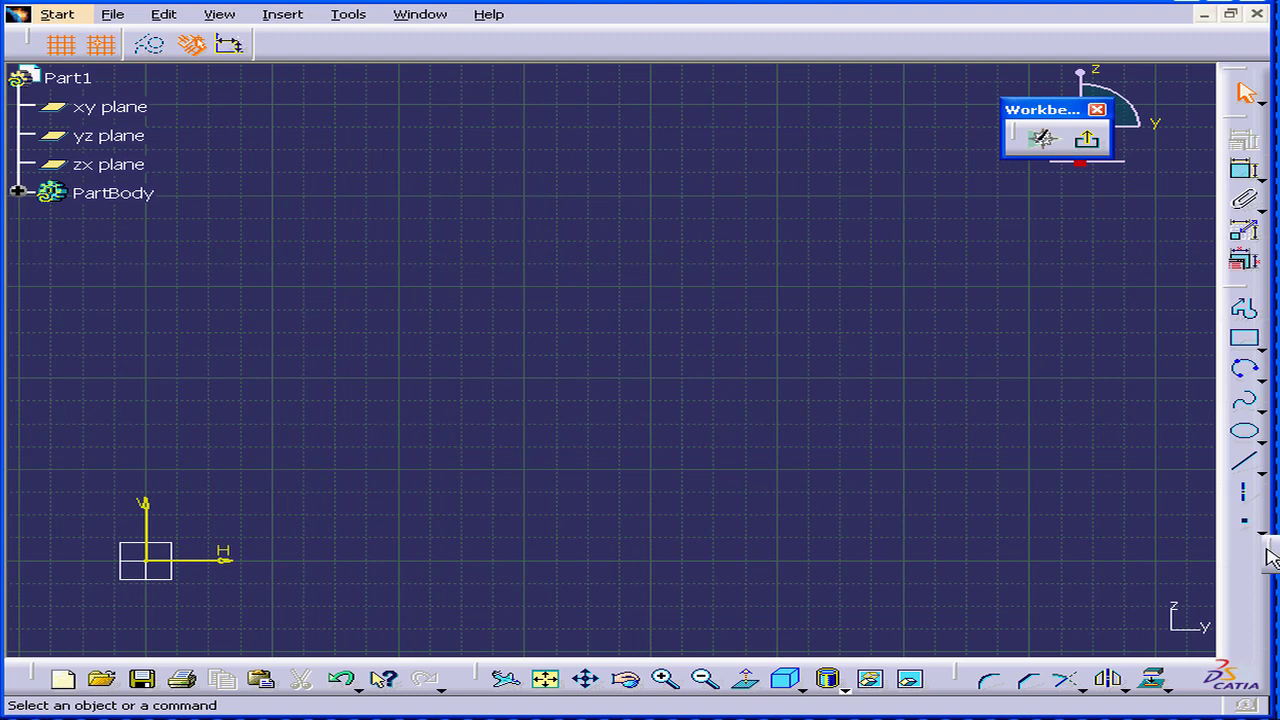
pyautogui.moveTo(1270, 558); pyautogui.dragTo(775, 163)
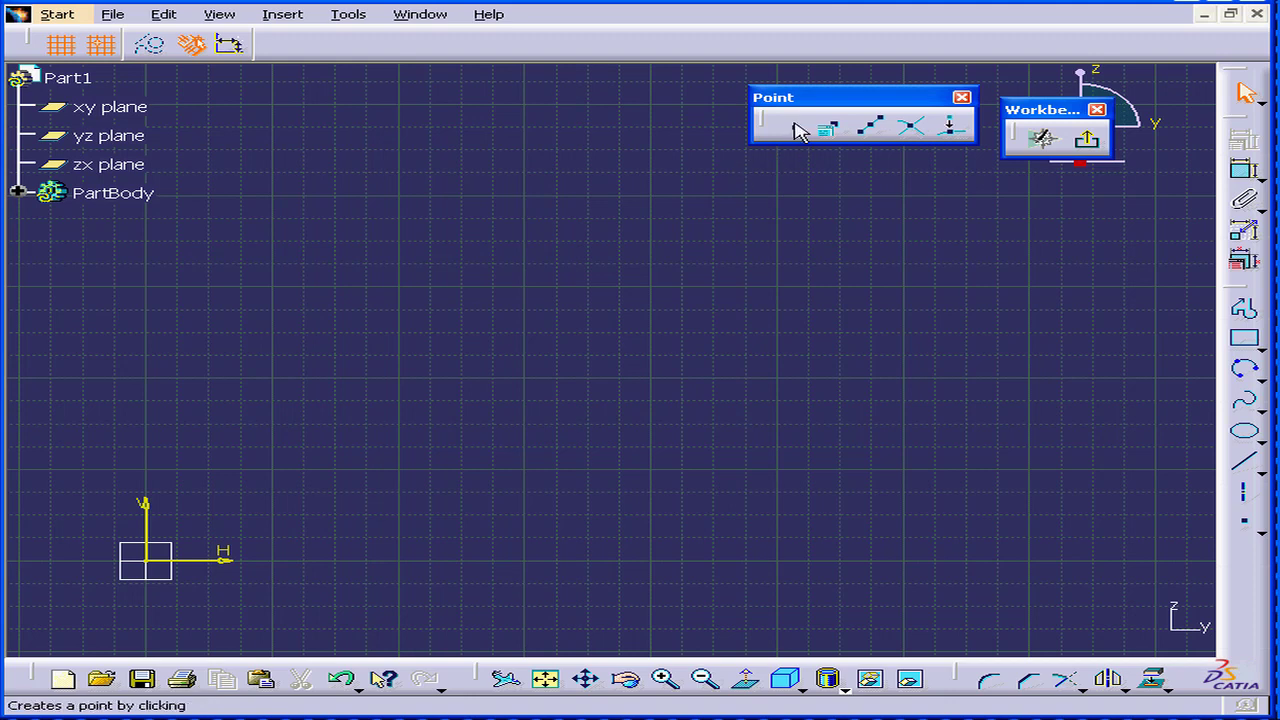
pyautogui.click(795, 128)
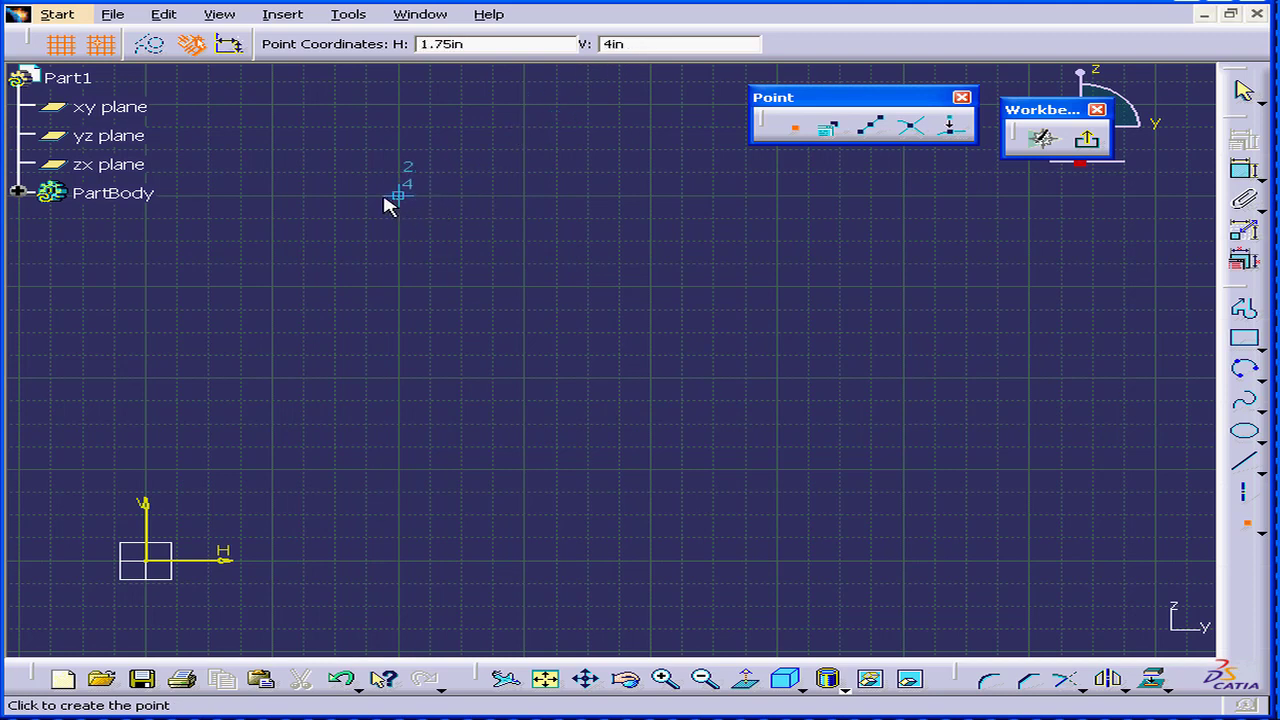
pyautogui.click(273, 196)
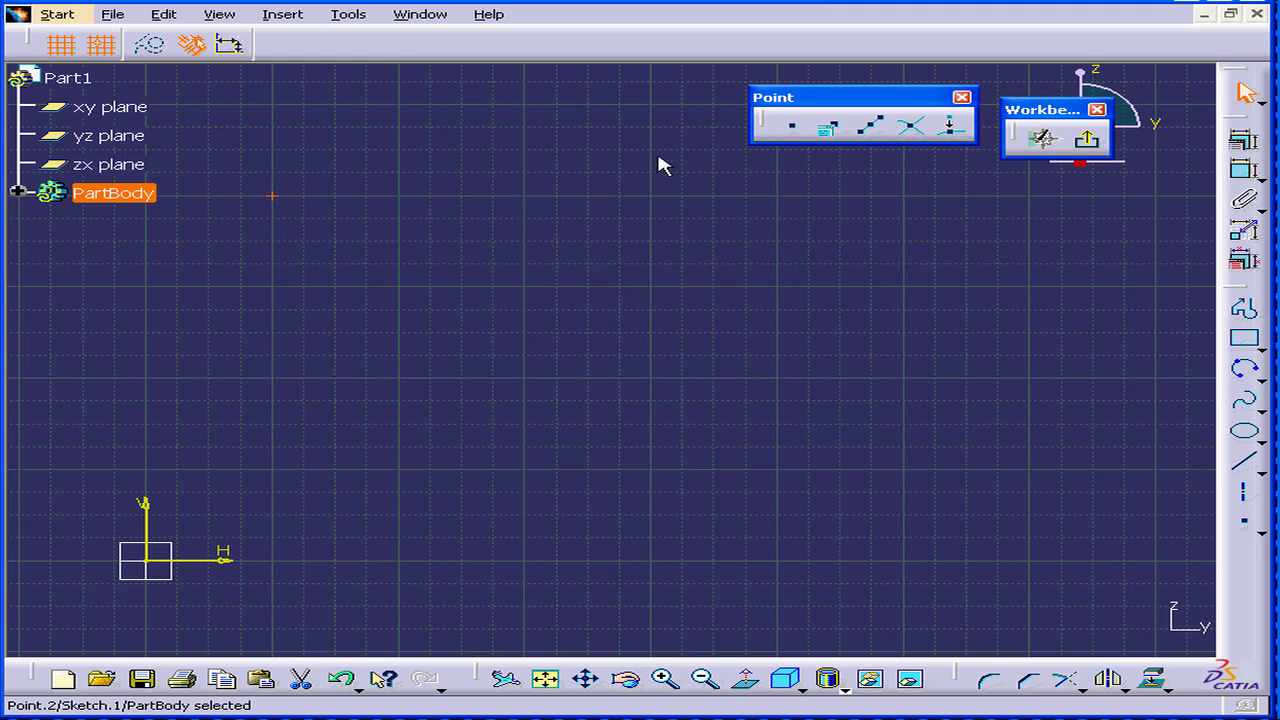
# Place four more free points at about H/V 1.5/4.25, 2.25/4.25, 2.75/4.5 and 2/4.75 in
pyautogui.click(797, 129)
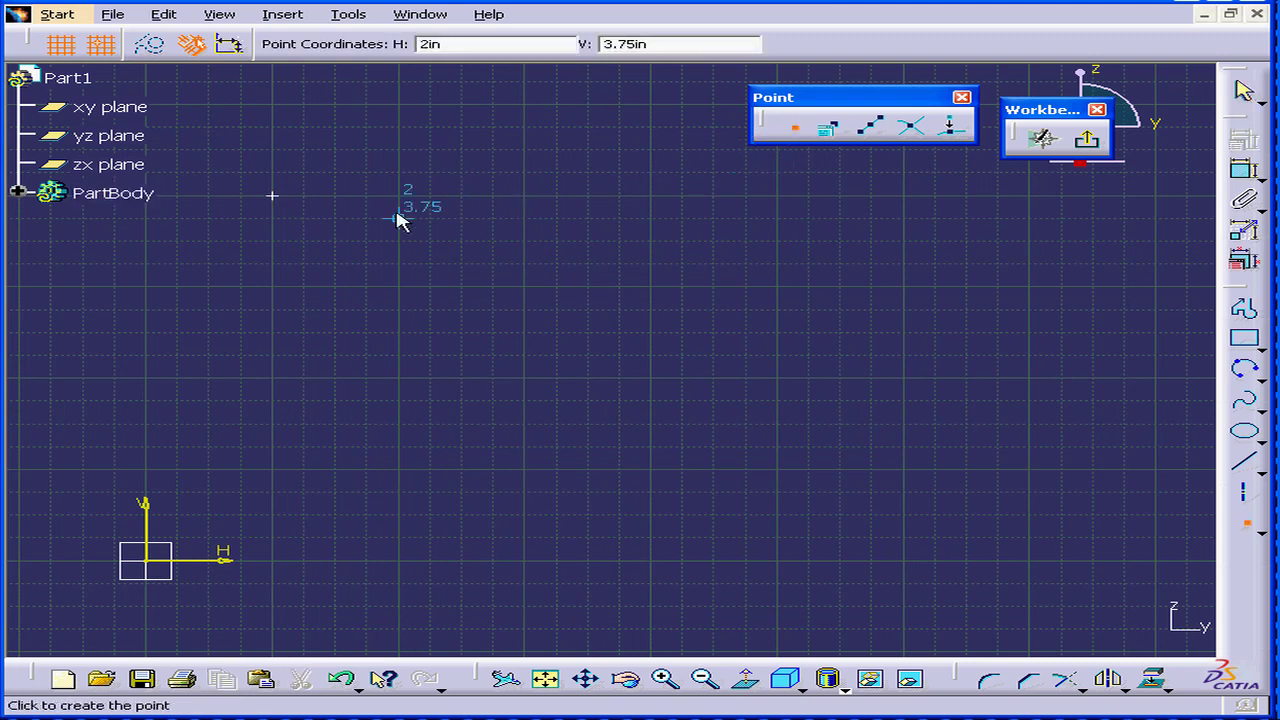
pyautogui.click(335, 172)
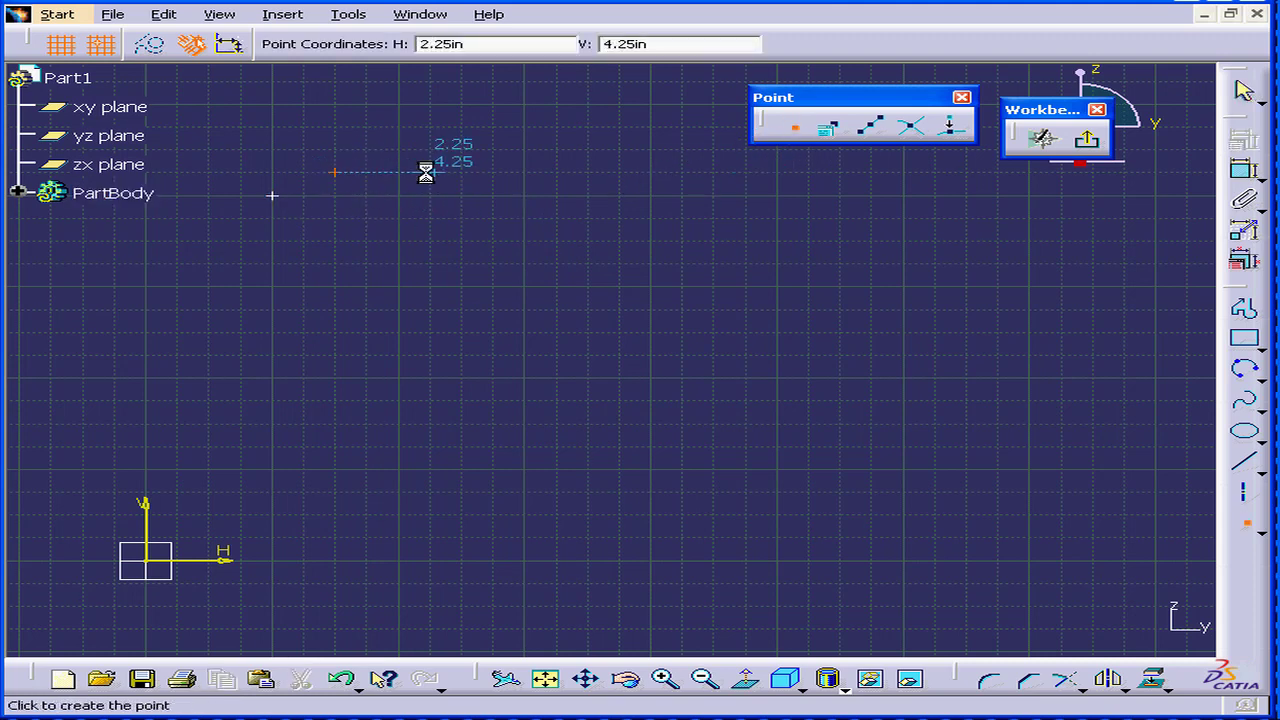
pyautogui.click(430, 172)
pyautogui.click(493, 149)
pyautogui.click(399, 125)
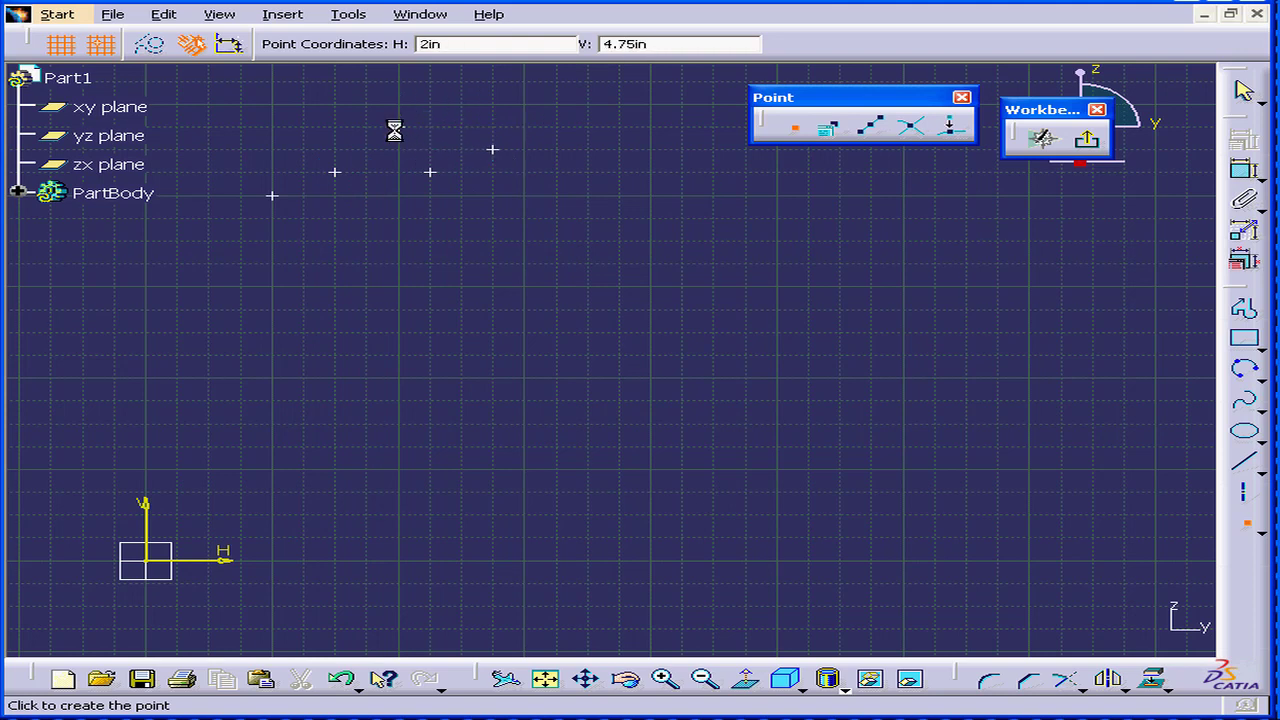
pyautogui.click(799, 131)
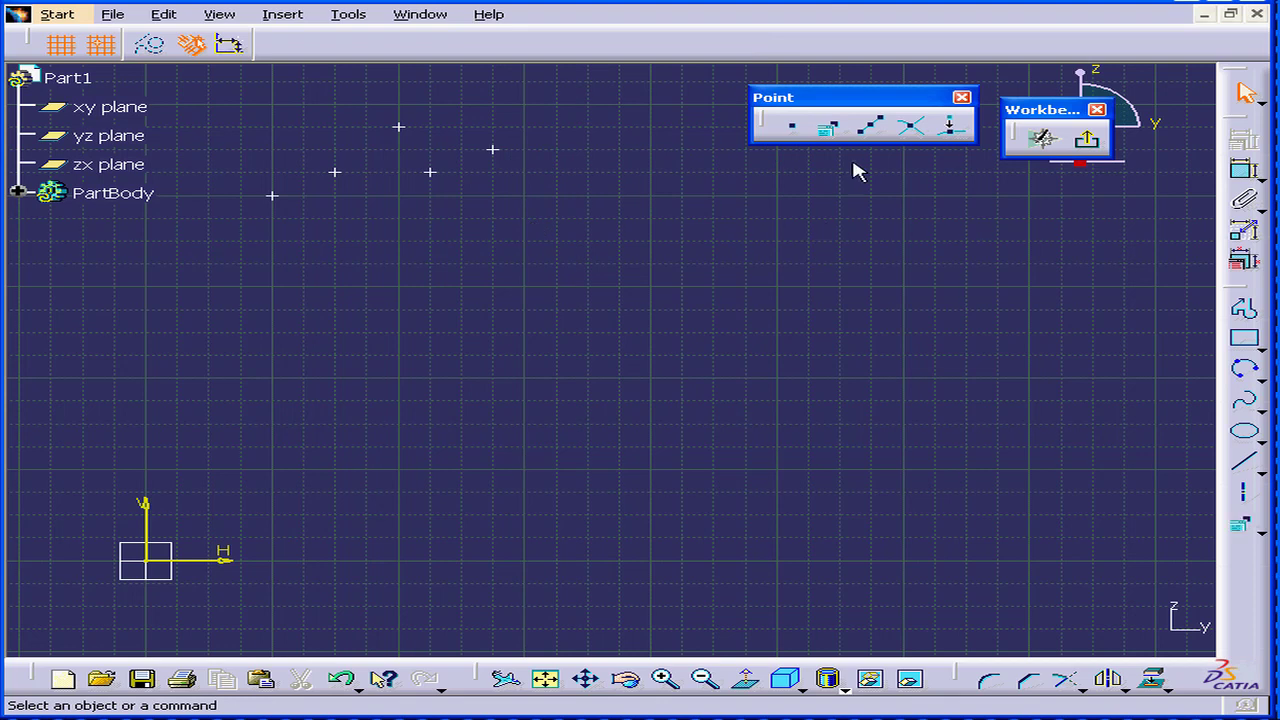
# Create a point by Cartesian coordinates at H 1 in, V 1 in
pyautogui.click(828, 131)
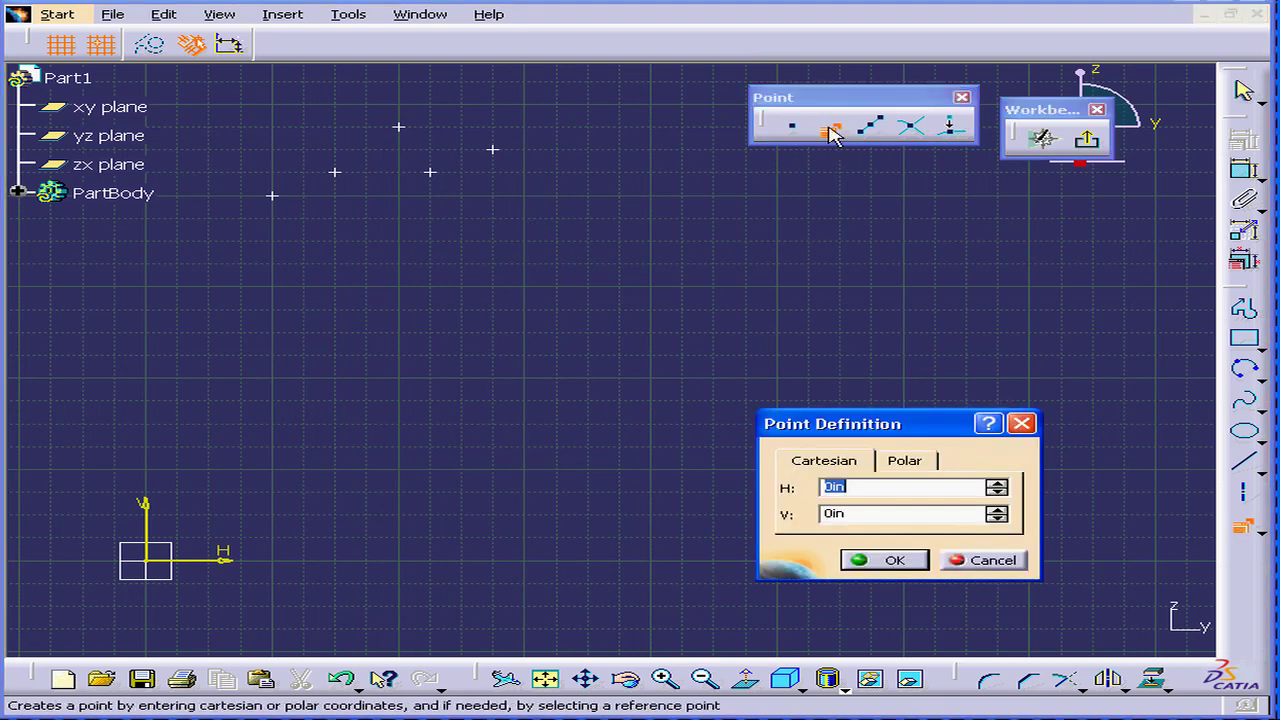
pyautogui.click(996, 482)
pyautogui.click(996, 508)
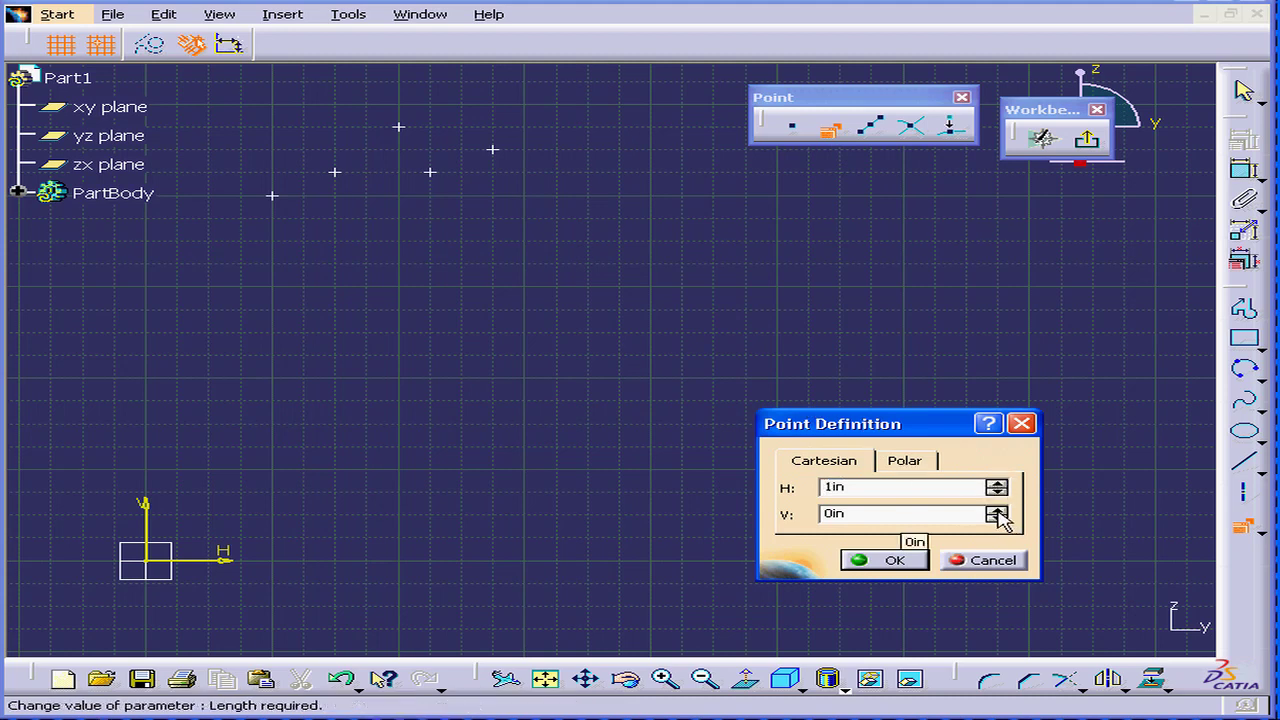
pyautogui.moveTo(891, 428); pyautogui.dragTo(837, 402)
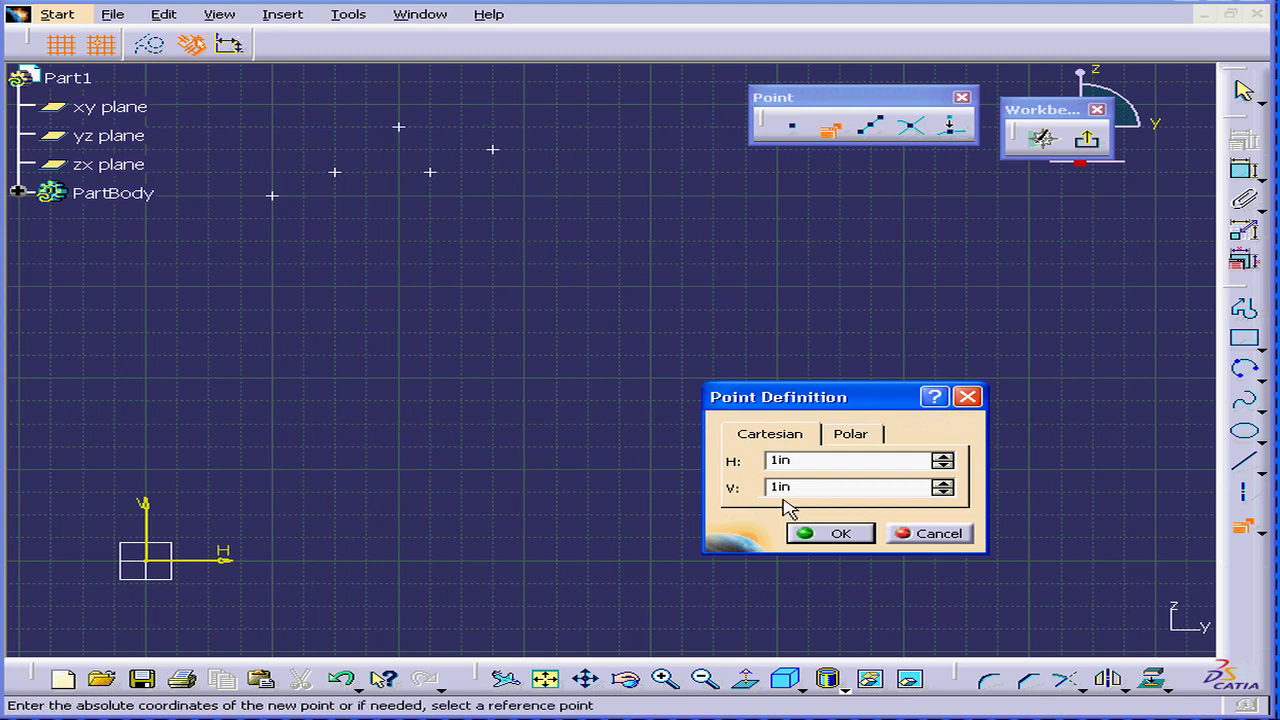
pyautogui.click(846, 534)
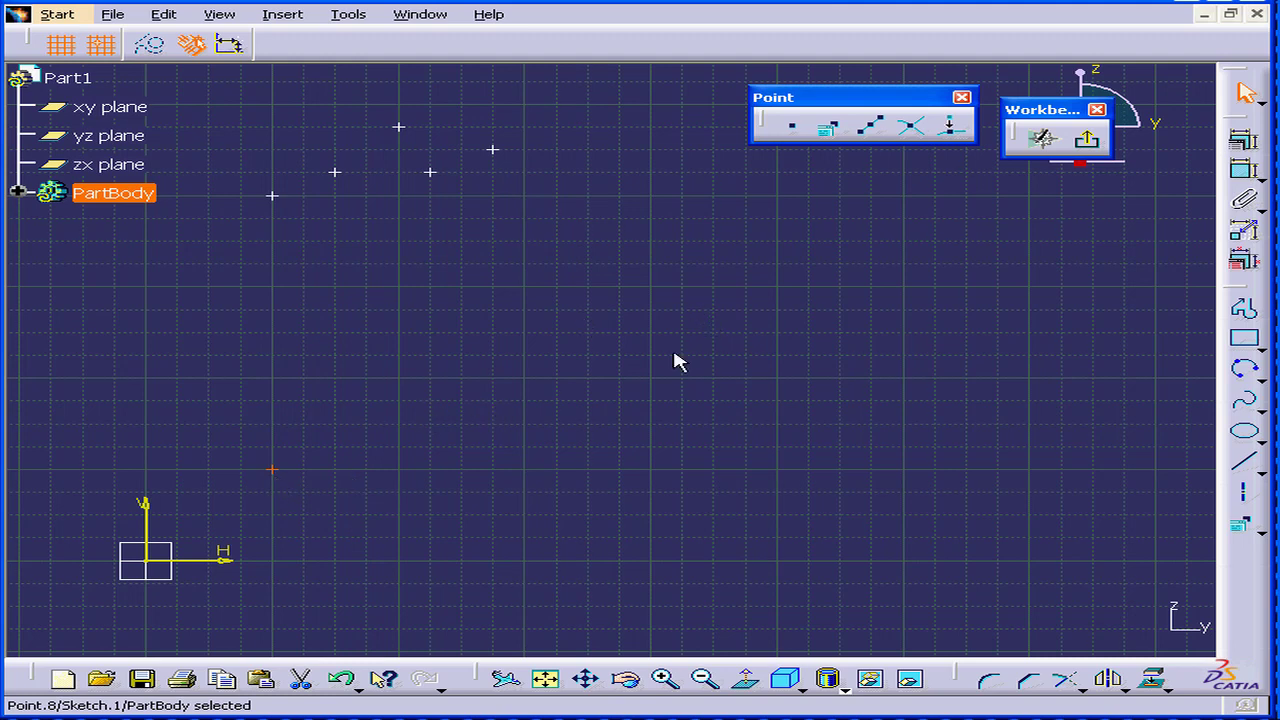
# Create a point by Cartesian coordinates offset H 1 in, V 1 in from the point just created
pyautogui.click(829, 129)
pyautogui.moveTo(842, 427); pyautogui.dragTo(748, 403)
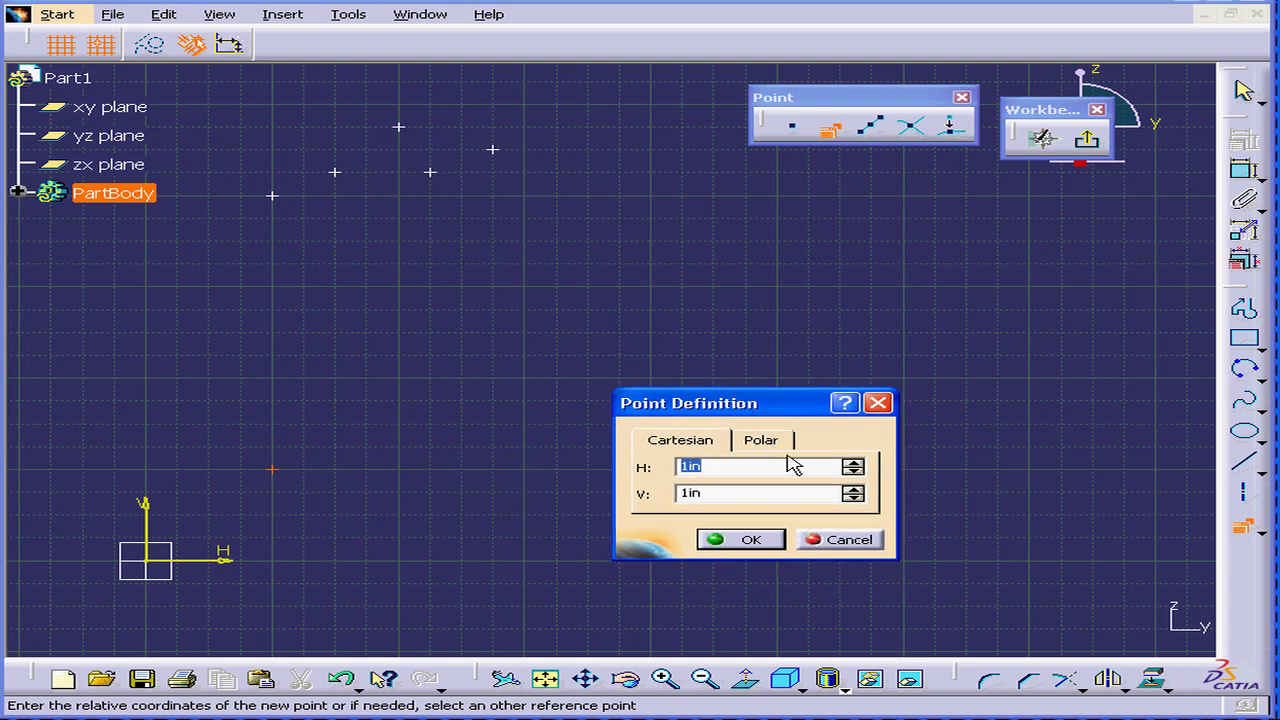
pyautogui.click(730, 539)
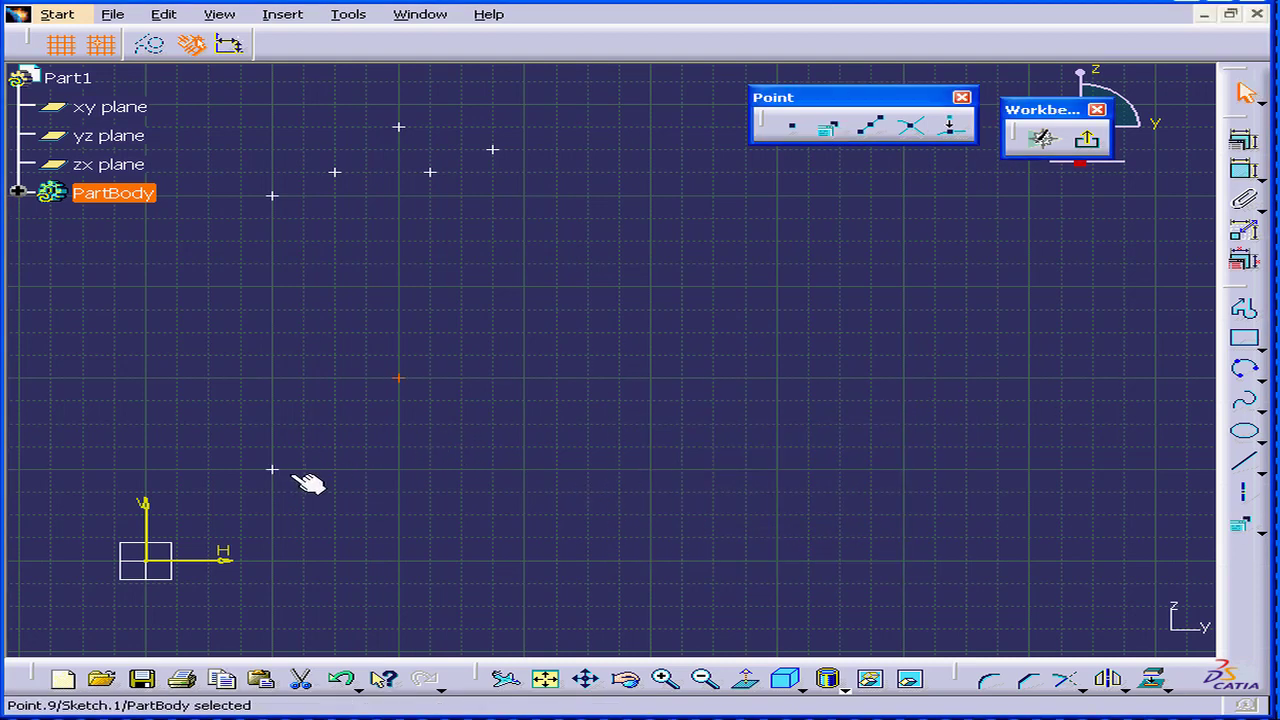
pyautogui.click(398, 378)
pyautogui.click(460, 462)
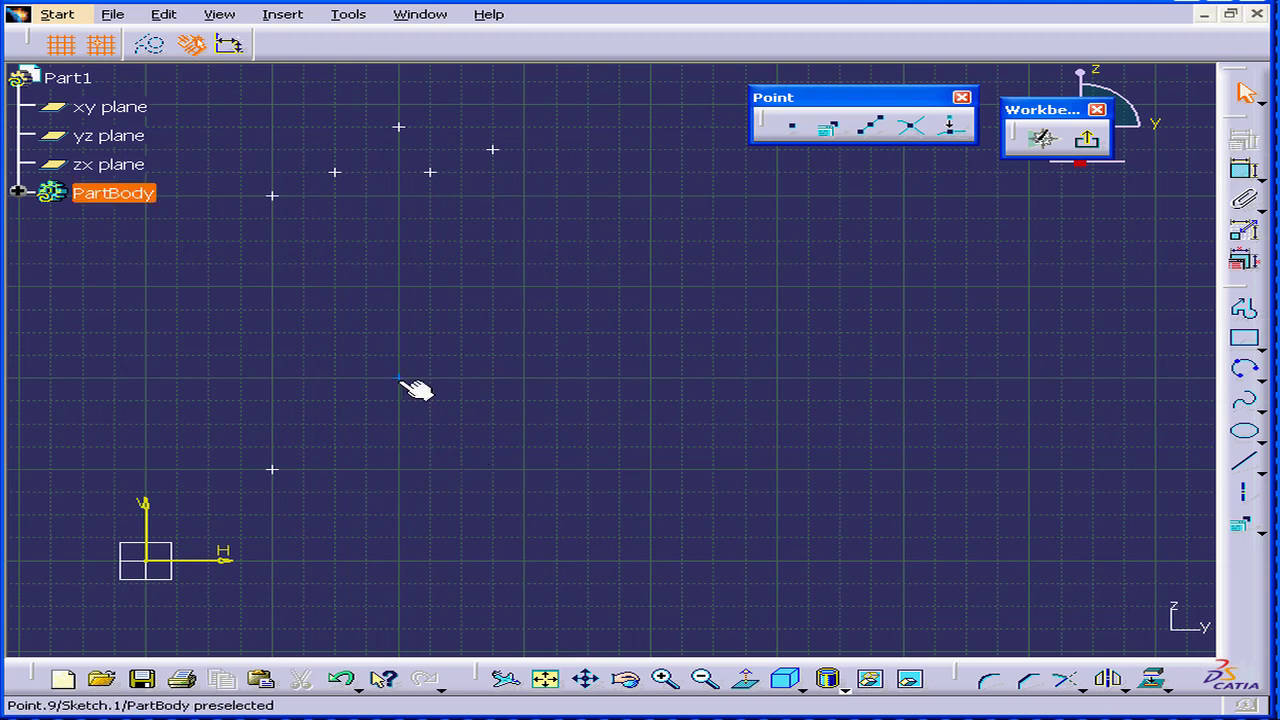
# Using the newest point as reference, create another point by relative coordinates H 2 in, V 1 in
pyautogui.click(398, 378)
pyautogui.click(829, 128)
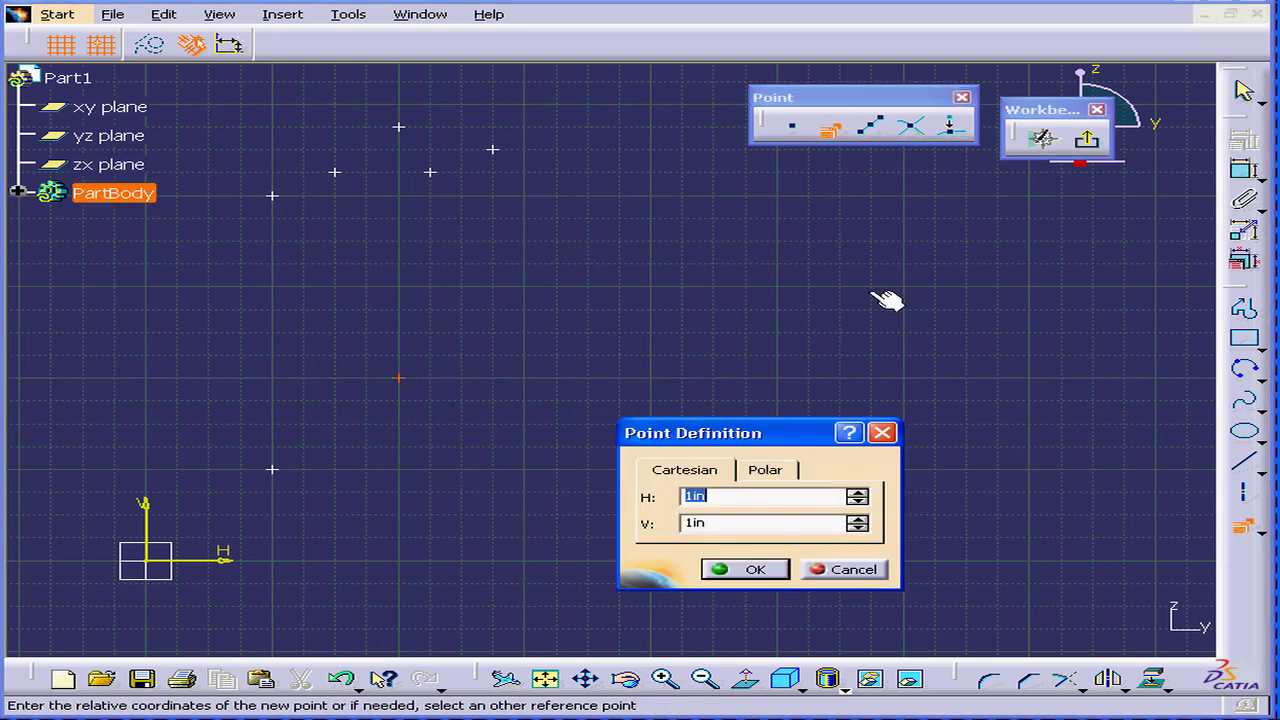
pyautogui.moveTo(800, 437); pyautogui.dragTo(788, 385)
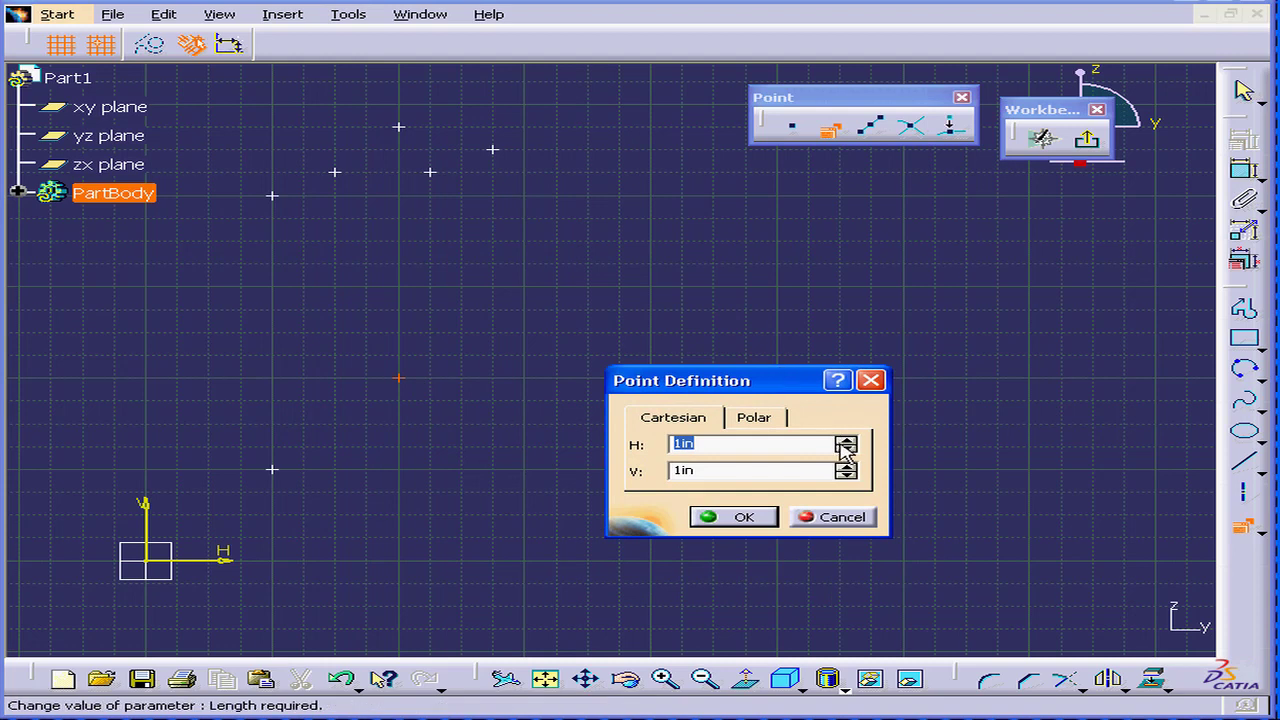
pyautogui.click(846, 439)
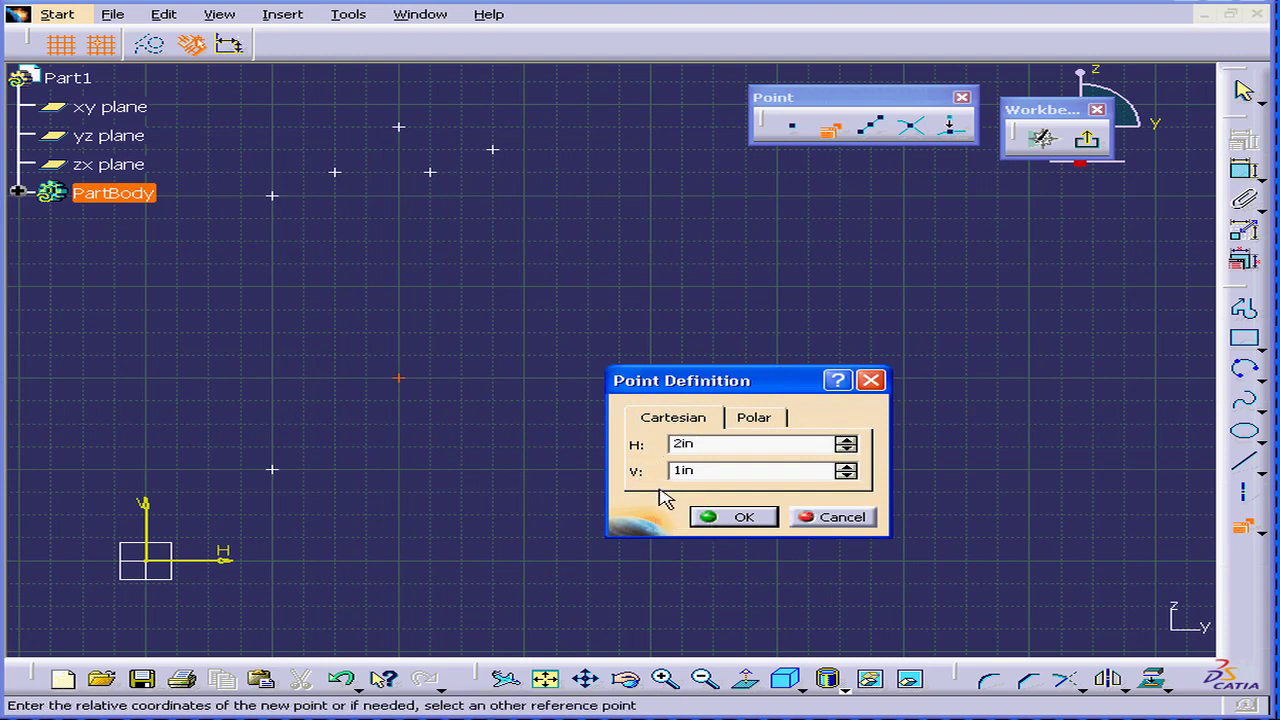
pyautogui.click(754, 513)
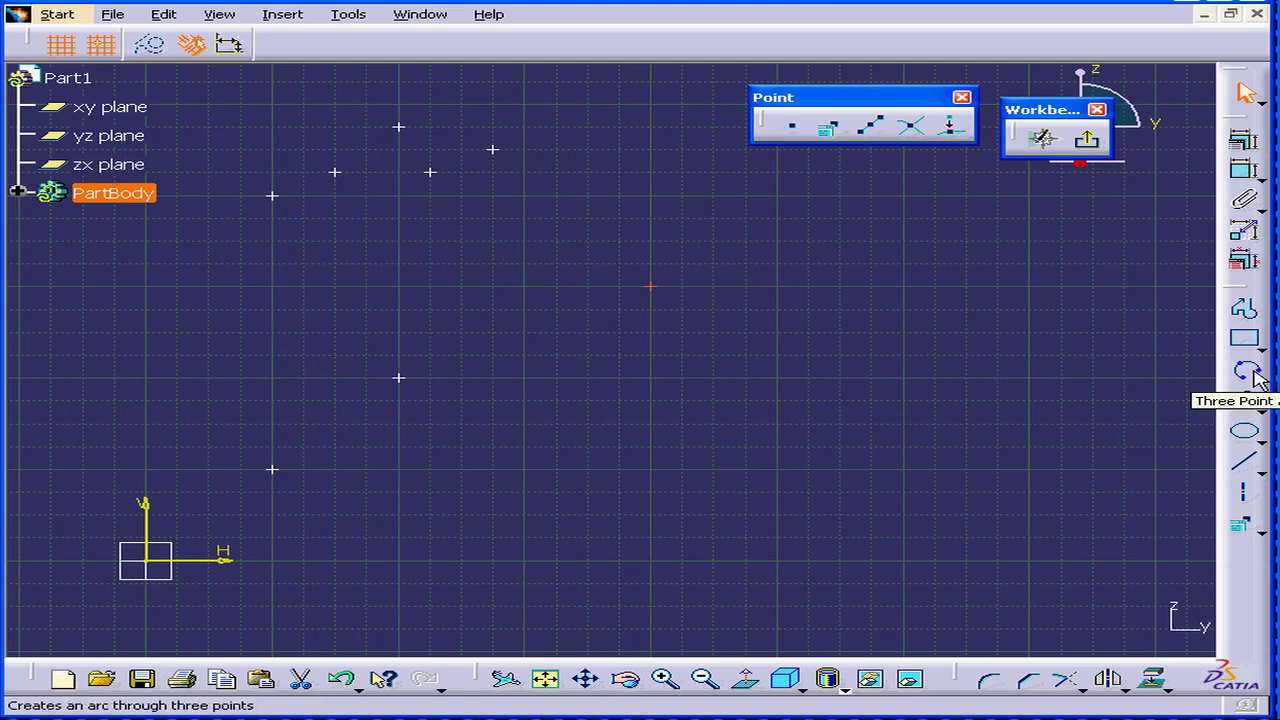
# Draw a shallow three-point arc from about H 2.25 in, V 2 in through H 4 in, V 2.25 in to H 5.75 in, V 2 in
pyautogui.click(1250, 373)
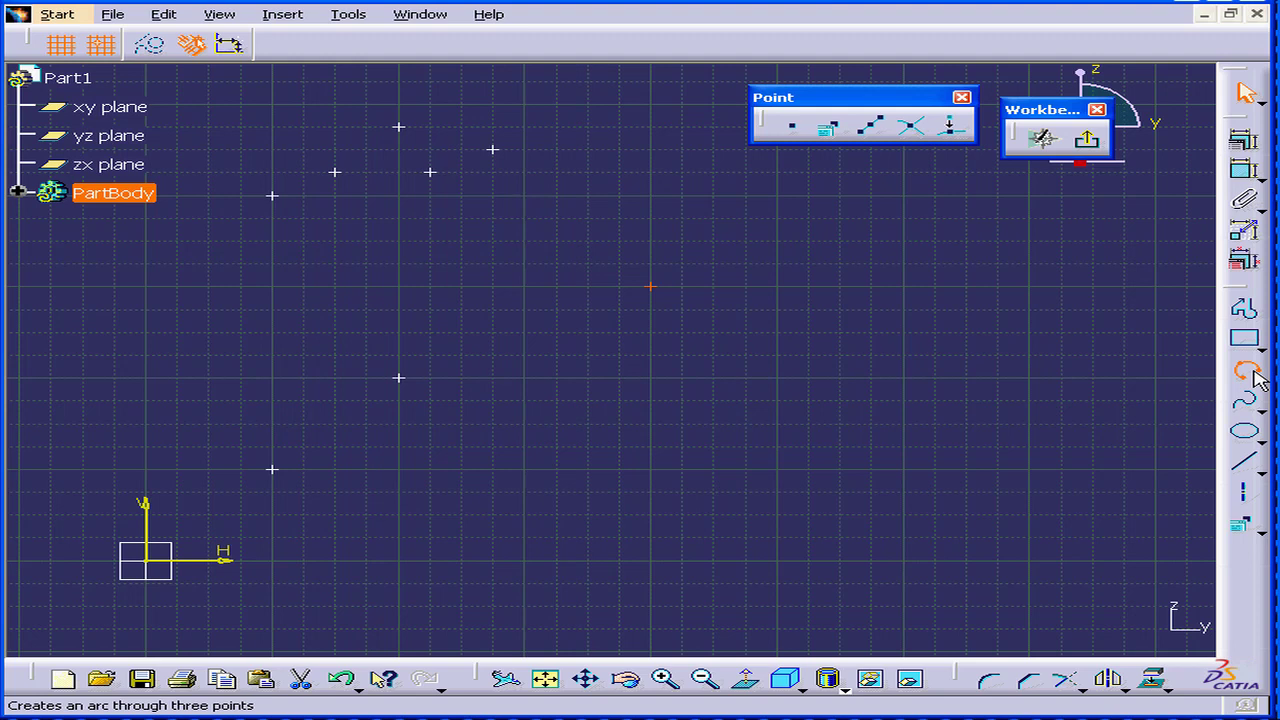
pyautogui.click(432, 377)
pyautogui.click(652, 355)
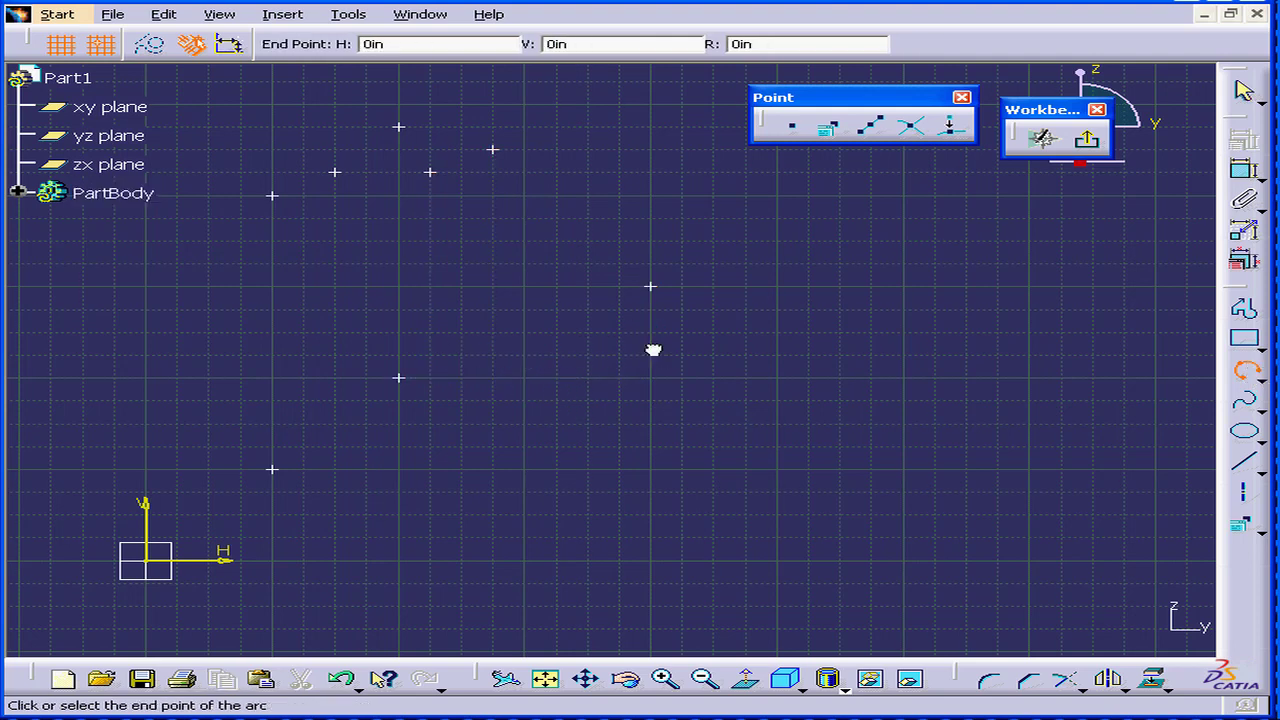
pyautogui.click(860, 378)
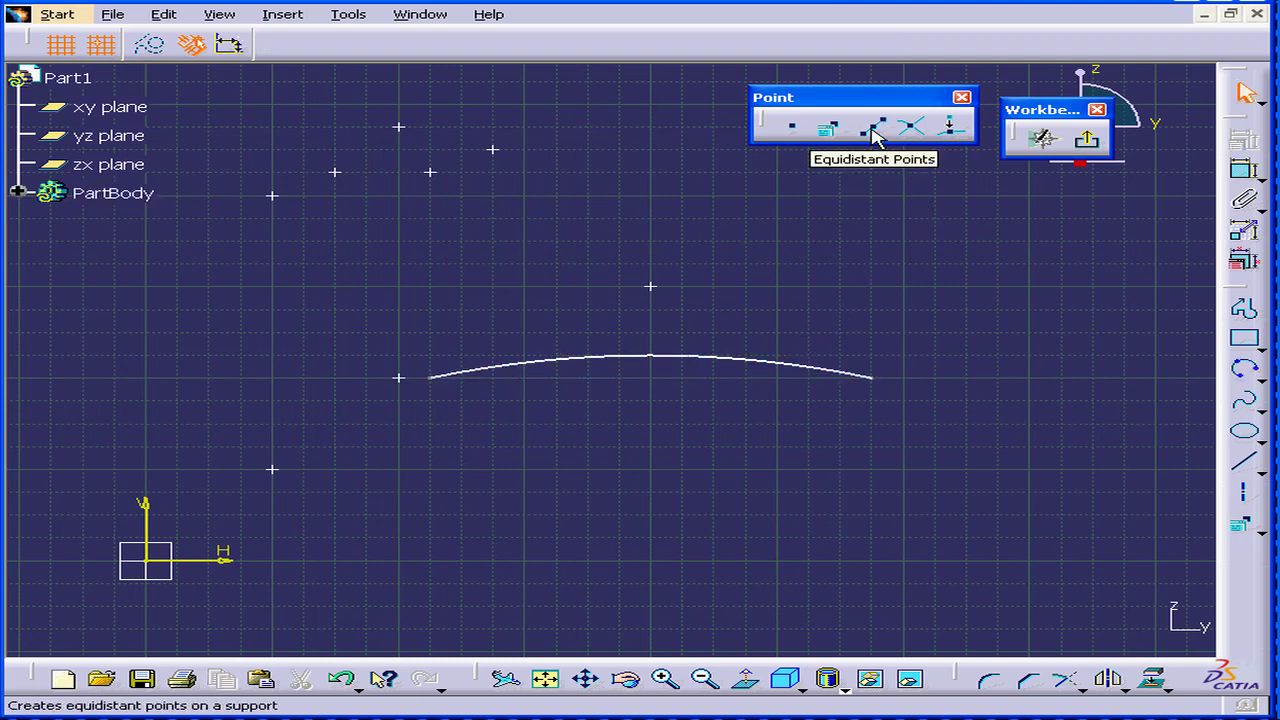
# Create equidistant points along the arc, with the number of new points set to 3
pyautogui.click(873, 134)
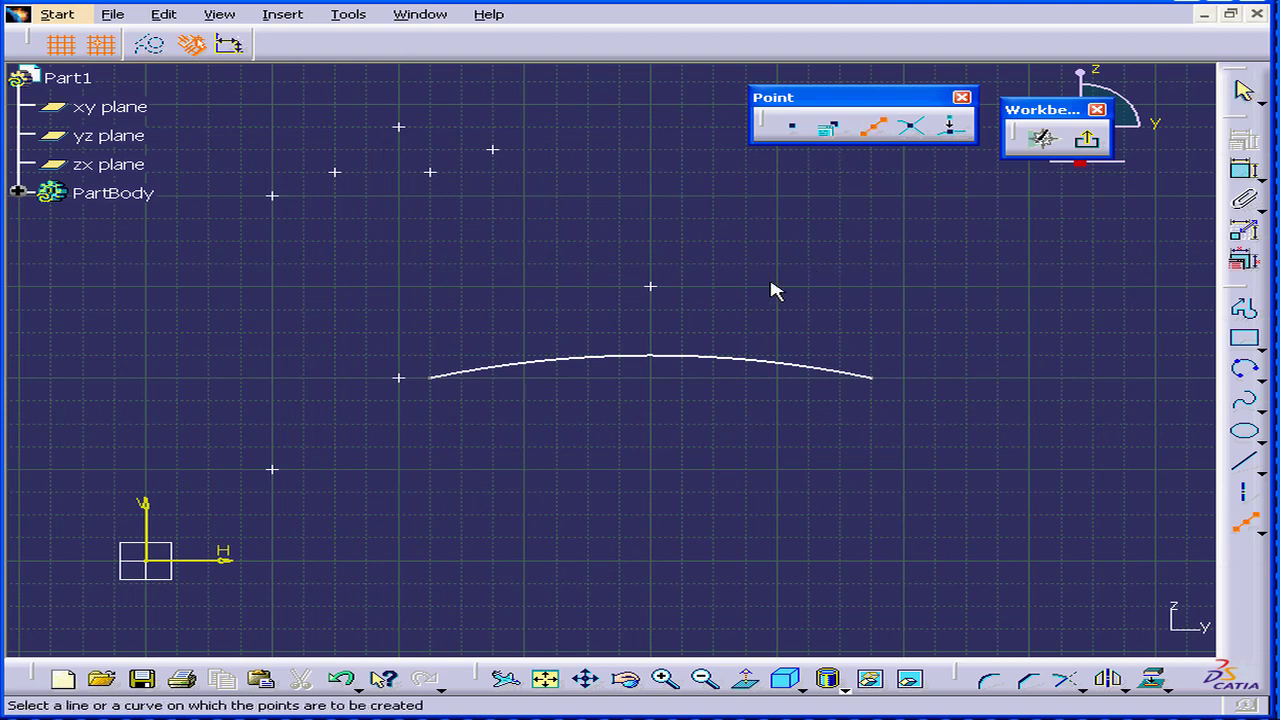
pyautogui.click(687, 356)
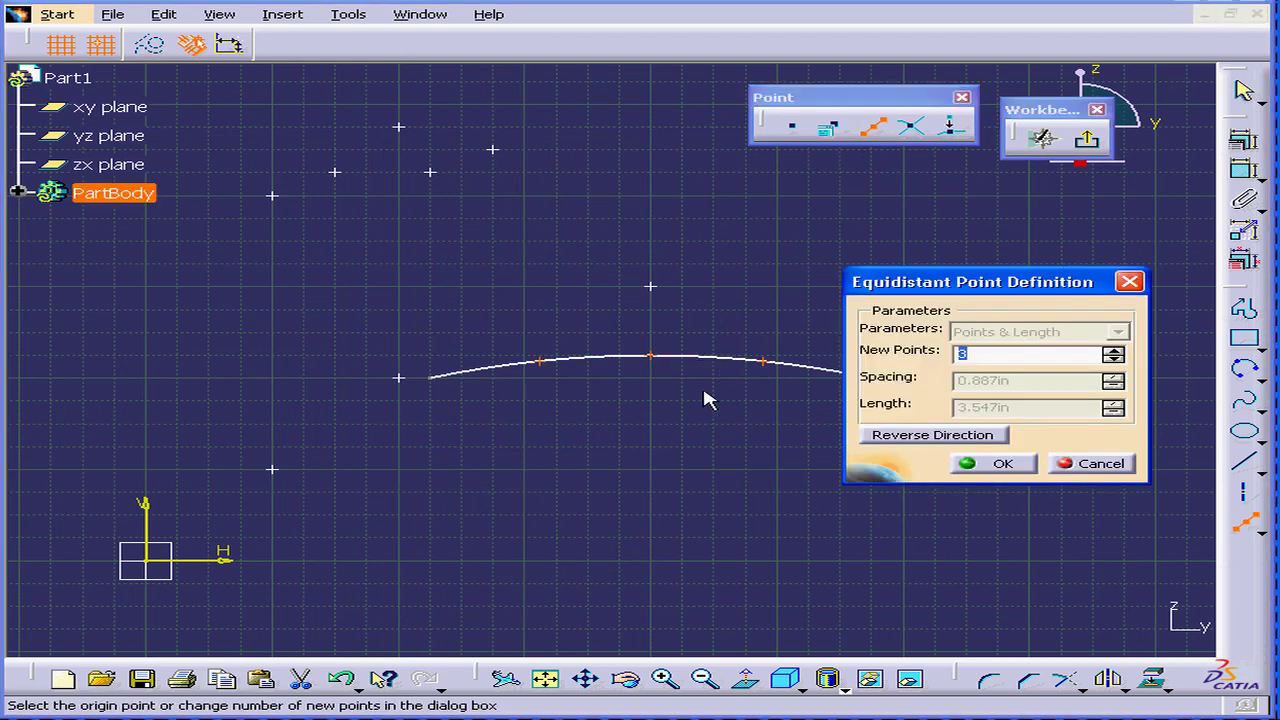
pyautogui.moveTo(978, 282); pyautogui.dragTo(1039, 251)
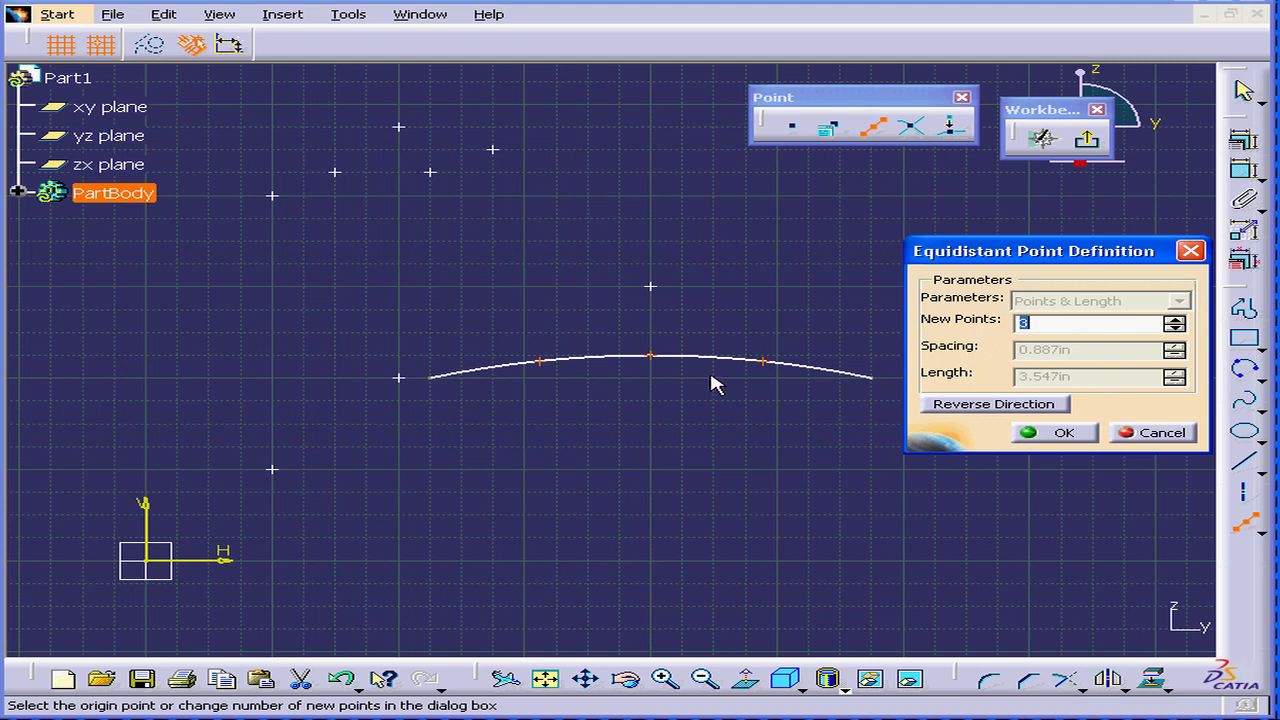
pyautogui.click(1174, 327)
pyautogui.click(1176, 318)
pyautogui.click(1175, 321)
pyautogui.click(1174, 328)
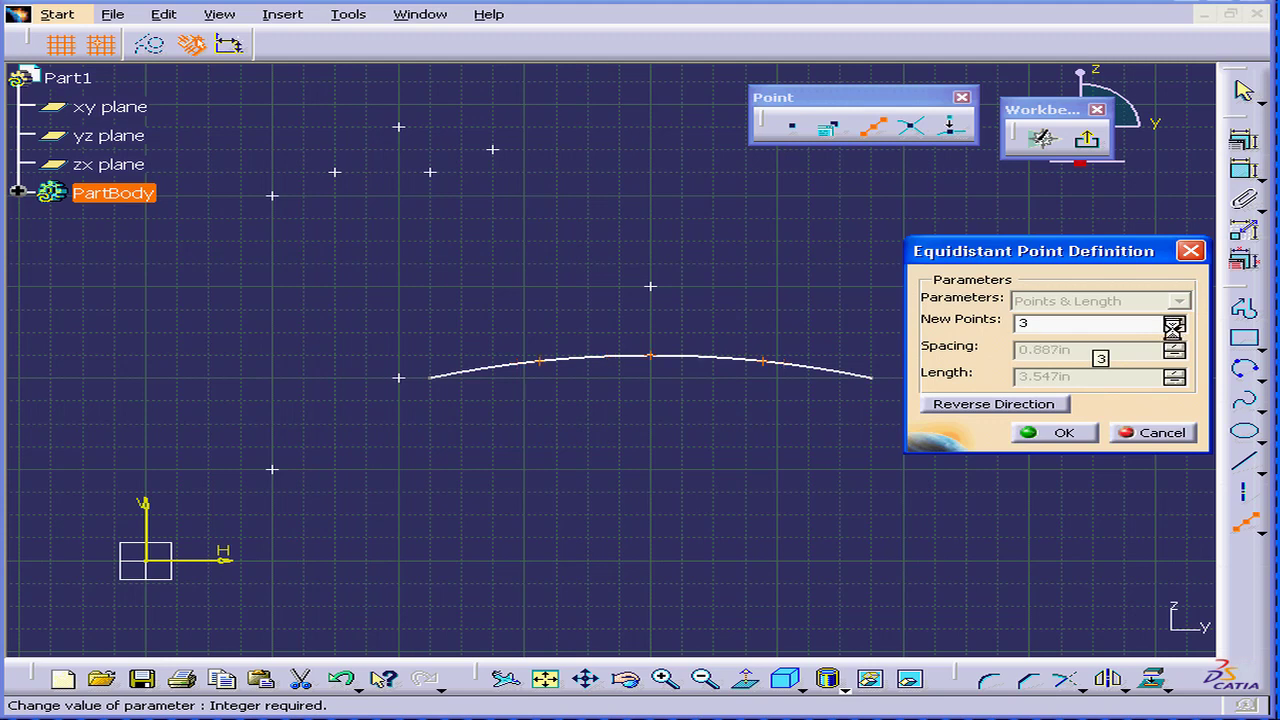
pyautogui.click(1062, 434)
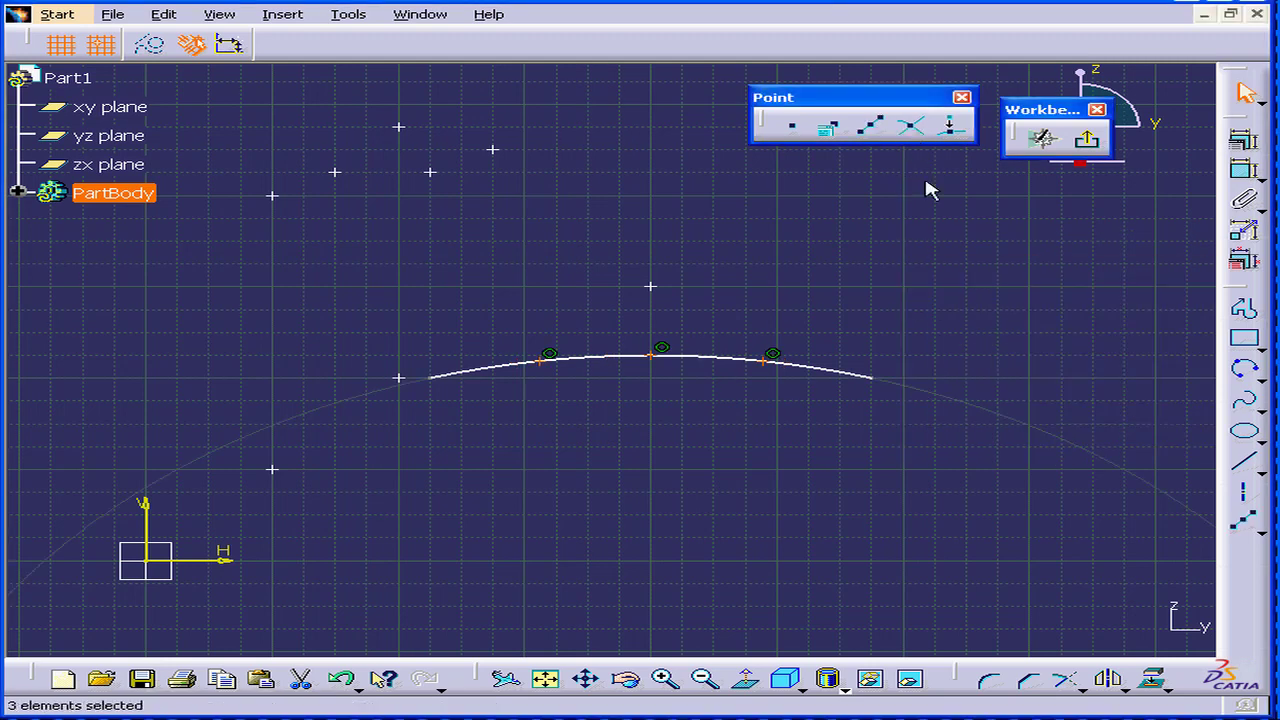
# Draw a horizontal line about 3 in long below the arc, at about V 1.5 in
pyautogui.click(1244, 462)
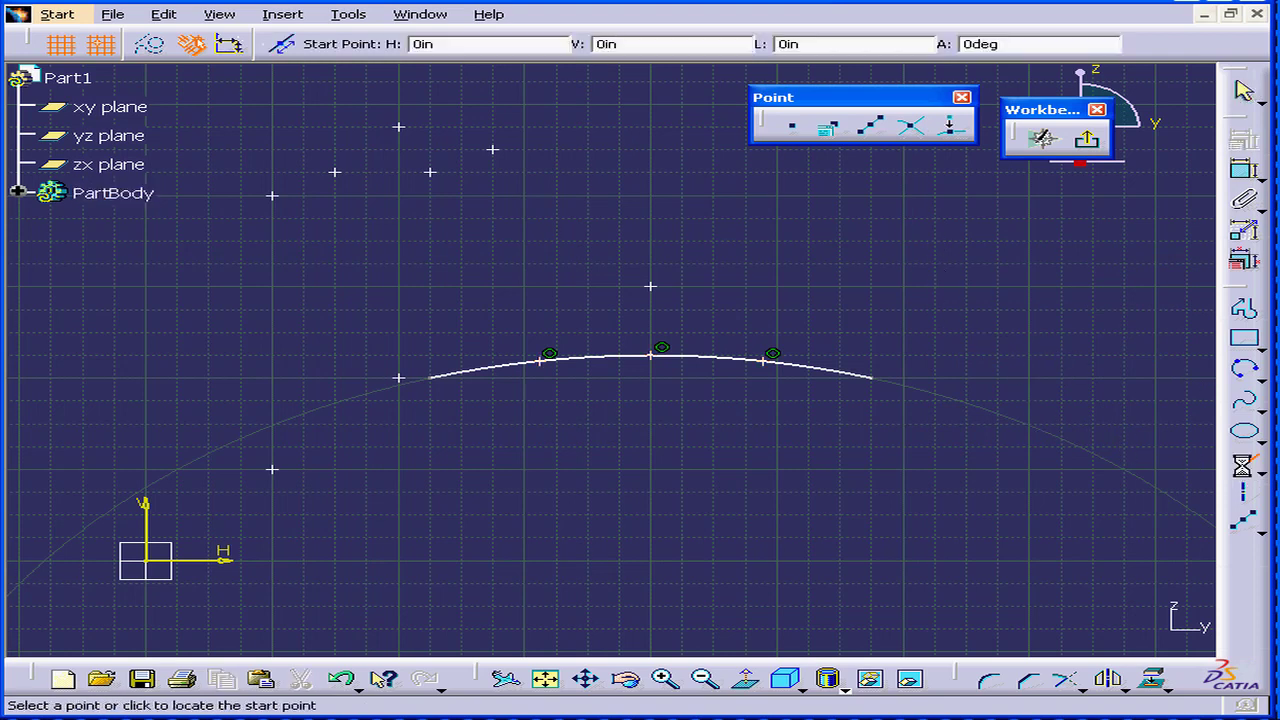
pyautogui.click(452, 425)
pyautogui.click(841, 436)
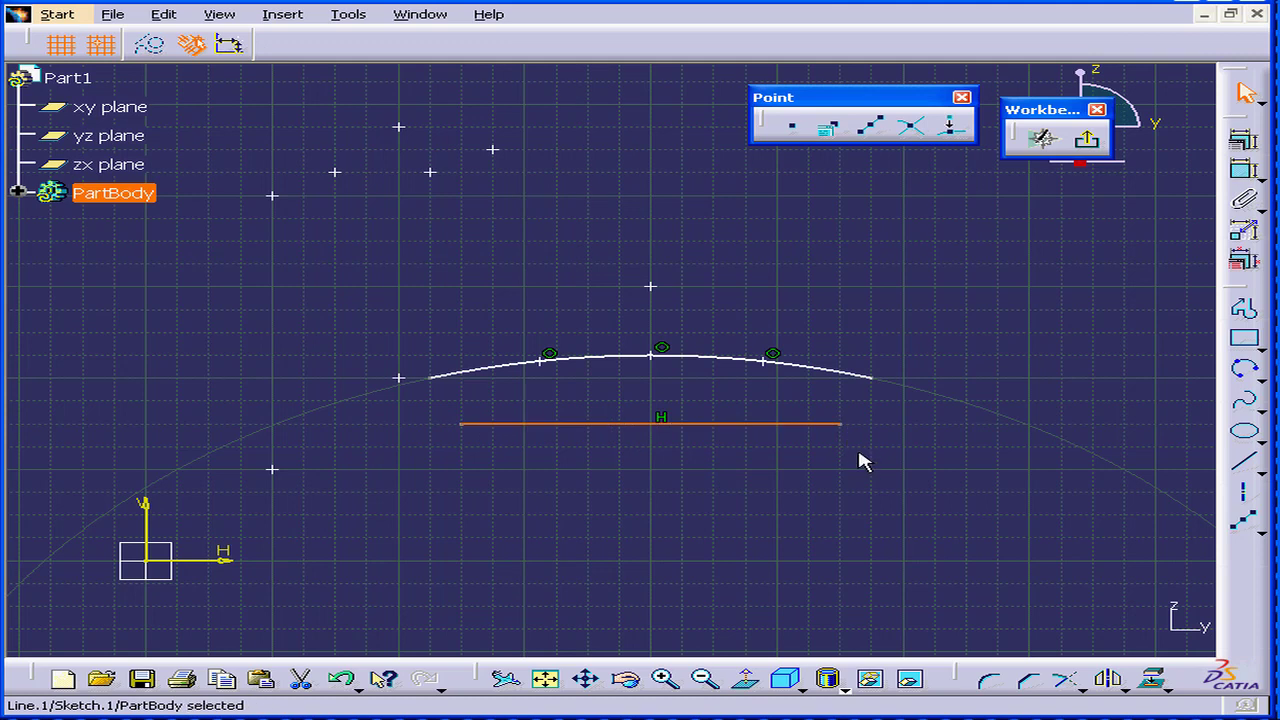
pyautogui.click(928, 313)
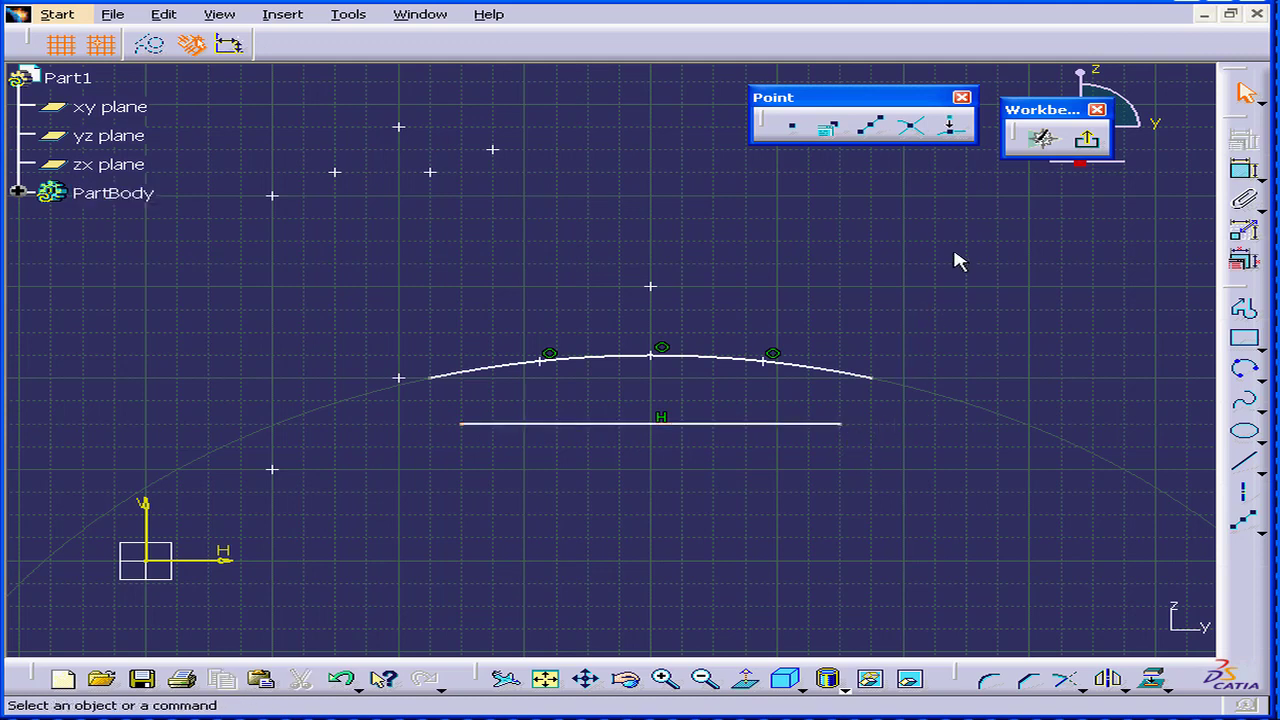
# Create intersection points between the horizontal line and the arc
pyautogui.click(914, 130)
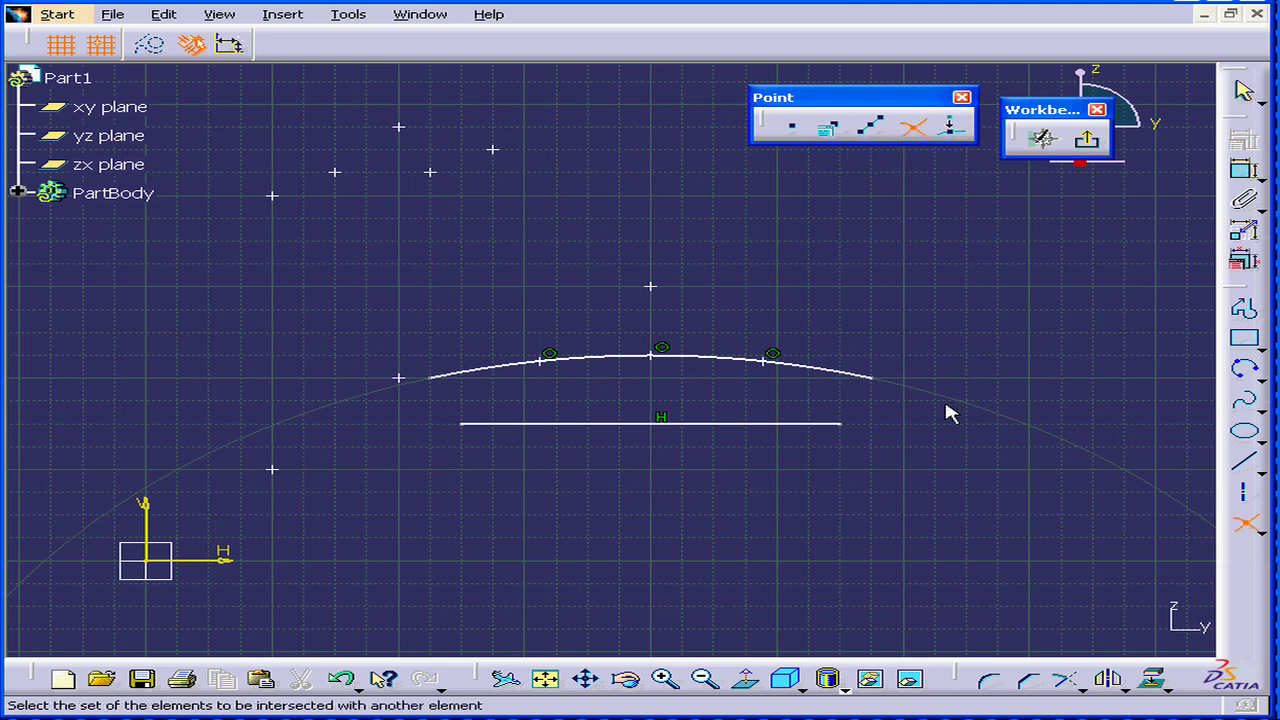
pyautogui.click(750, 430)
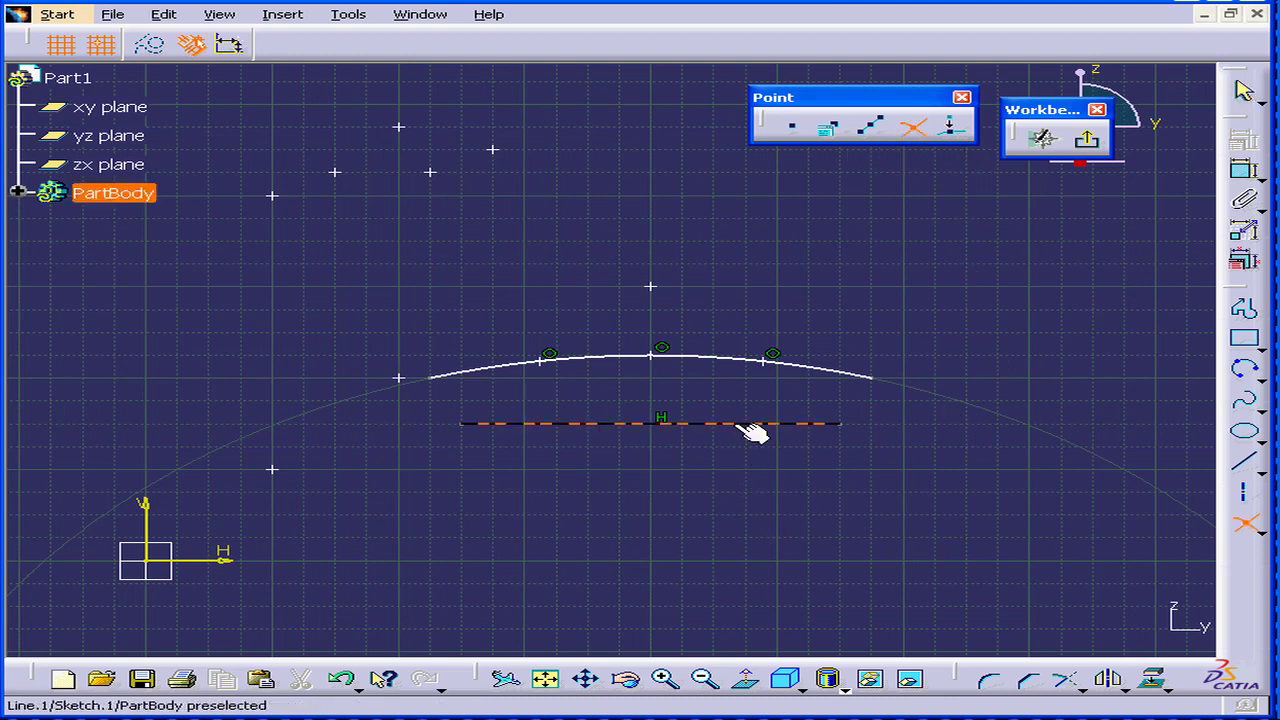
pyautogui.click(824, 371)
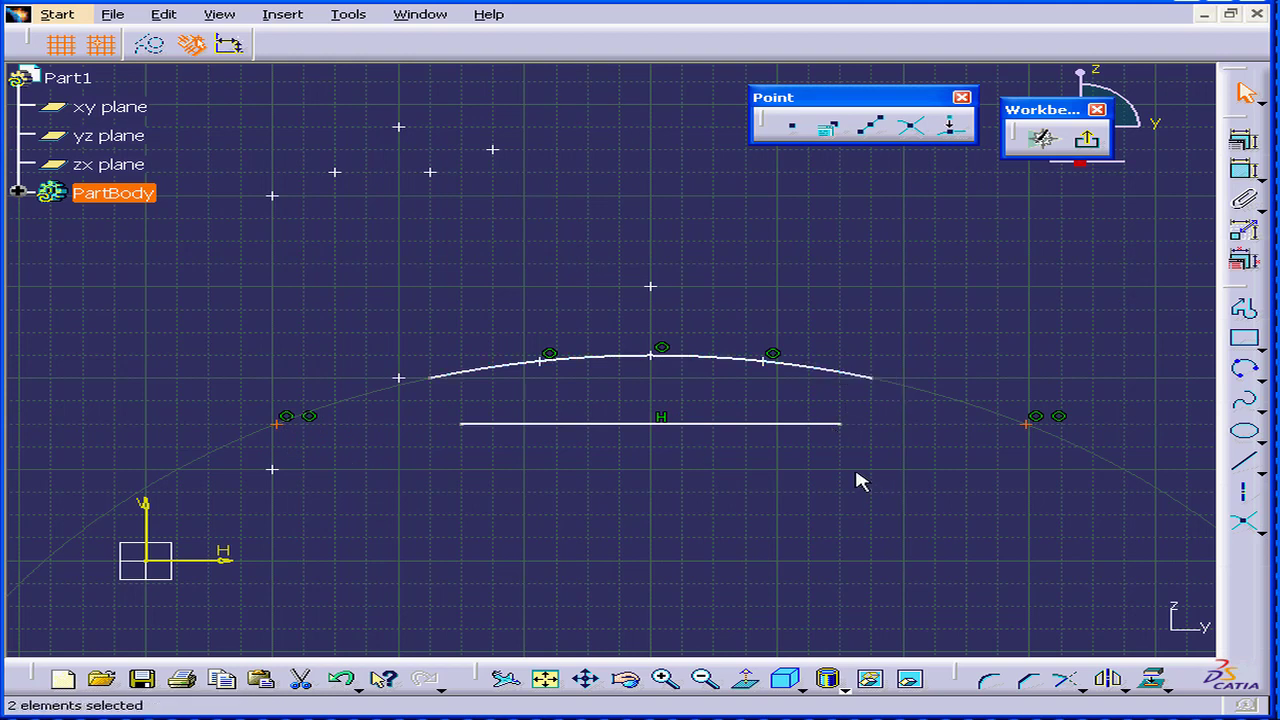
pyautogui.click(857, 254)
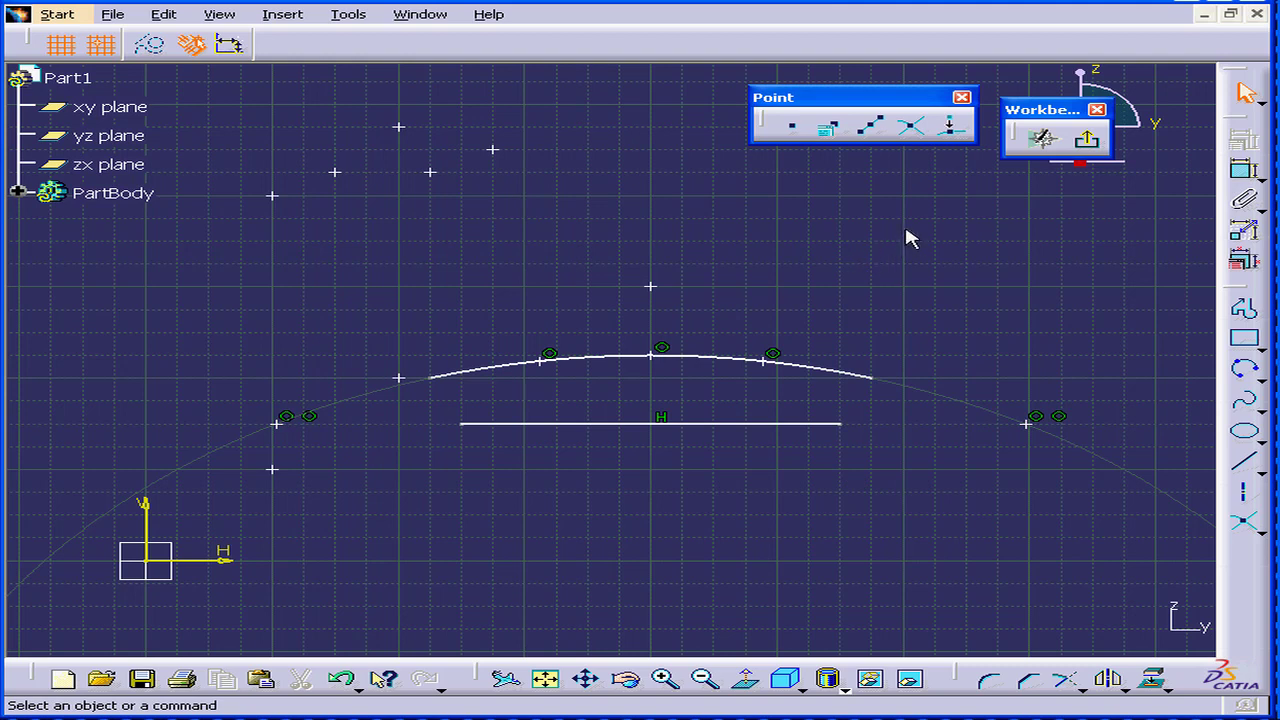
# Create a projection point from the free point at about H 1.5 in, V 4.25 in onto the horizontal line
pyautogui.click(954, 130)
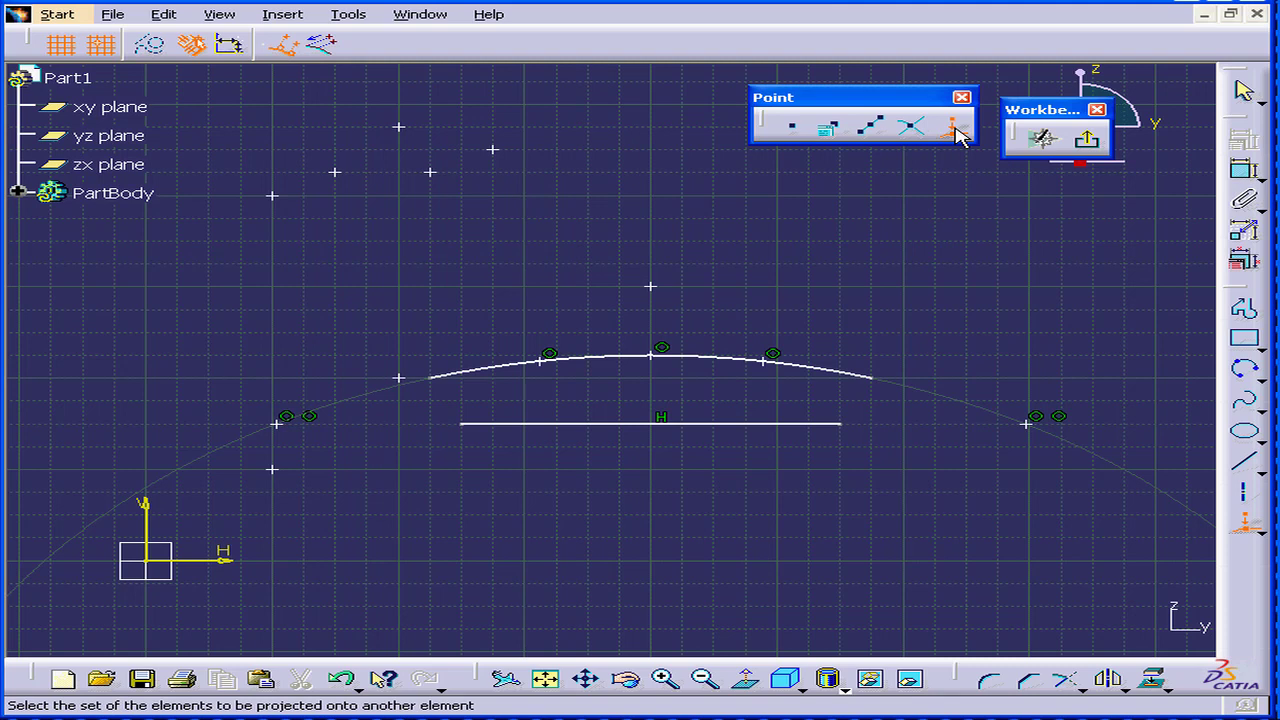
pyautogui.click(336, 173)
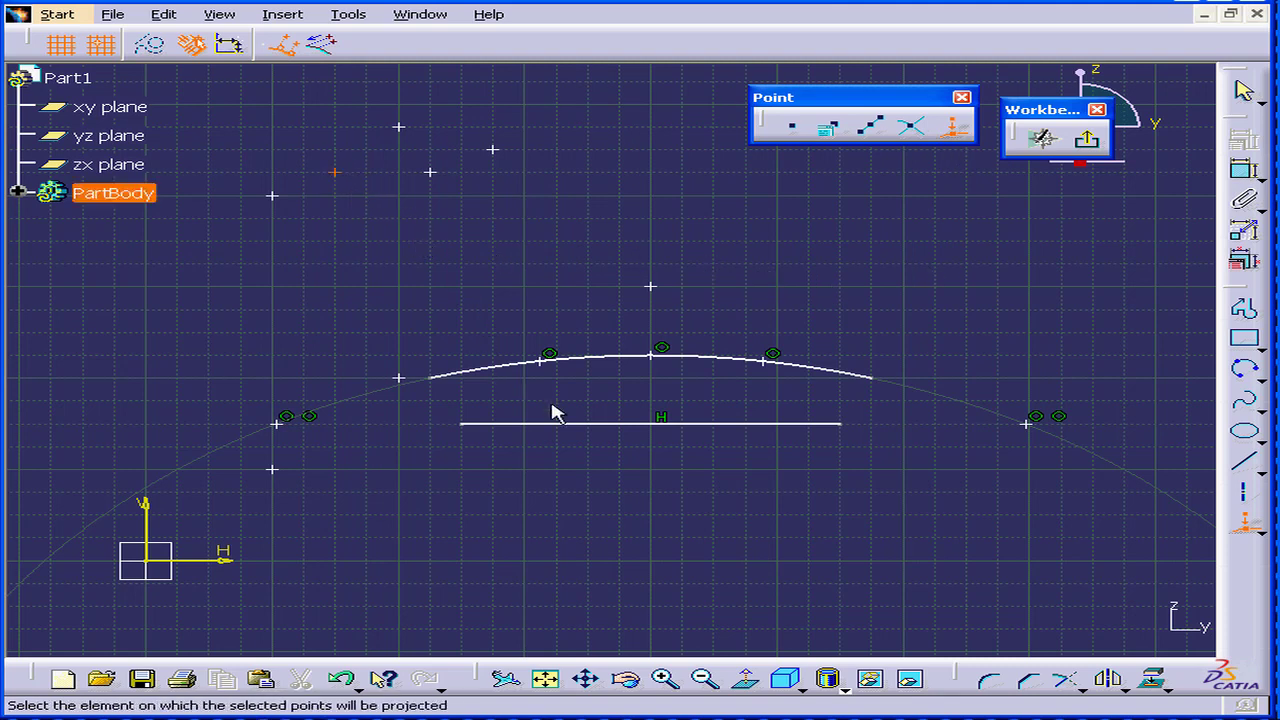
pyautogui.click(595, 426)
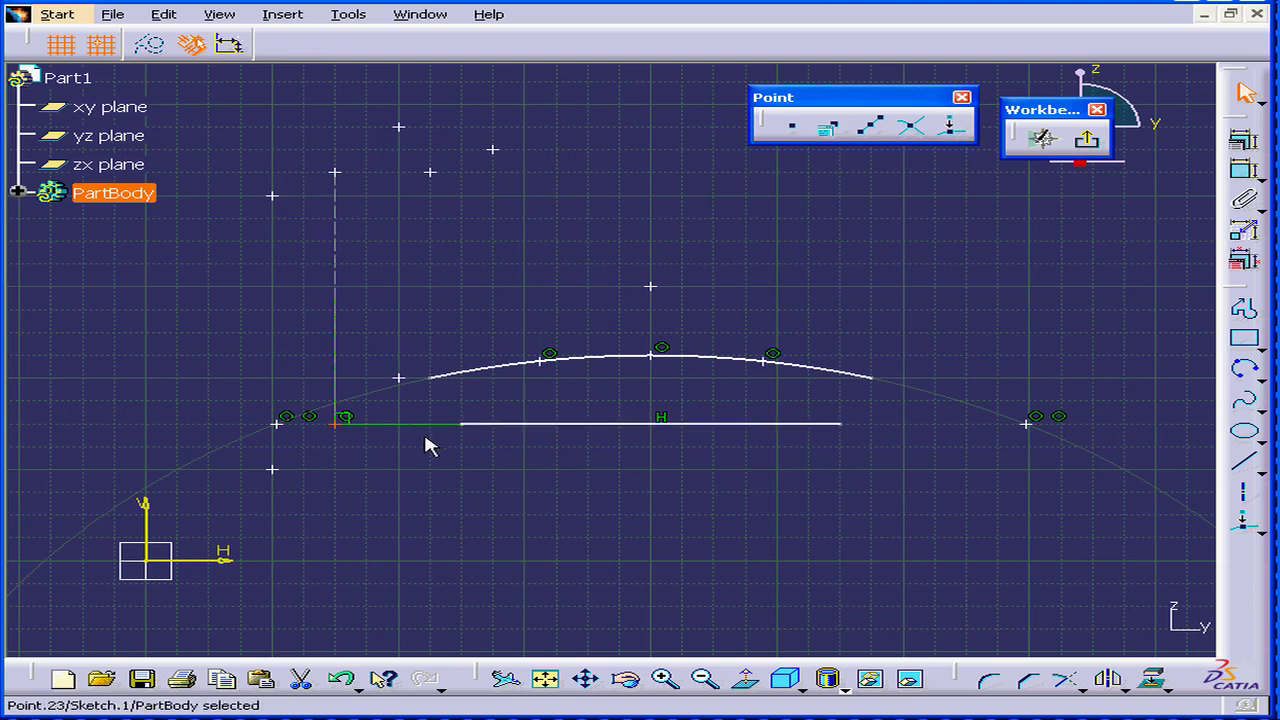
pyautogui.click(706, 263)
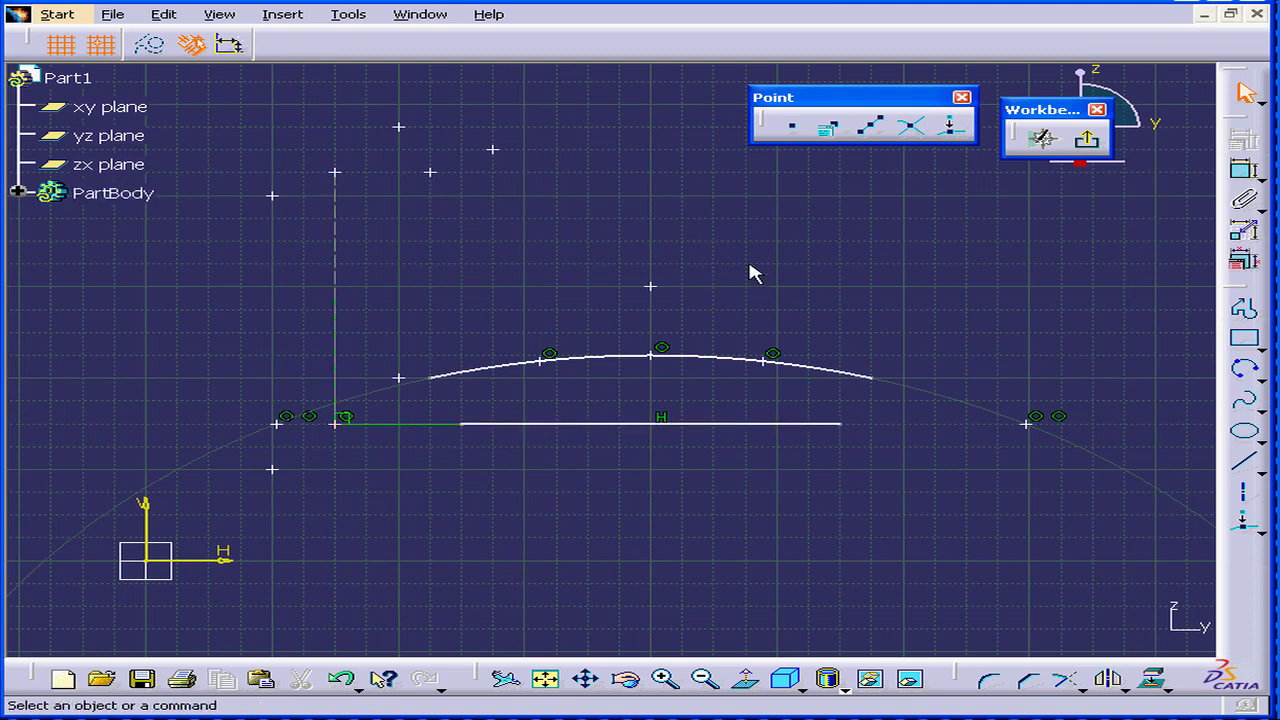
# Project the same free point at about H 1.5 in, V 4.25 in onto the three-point arc
pyautogui.click(950, 126)
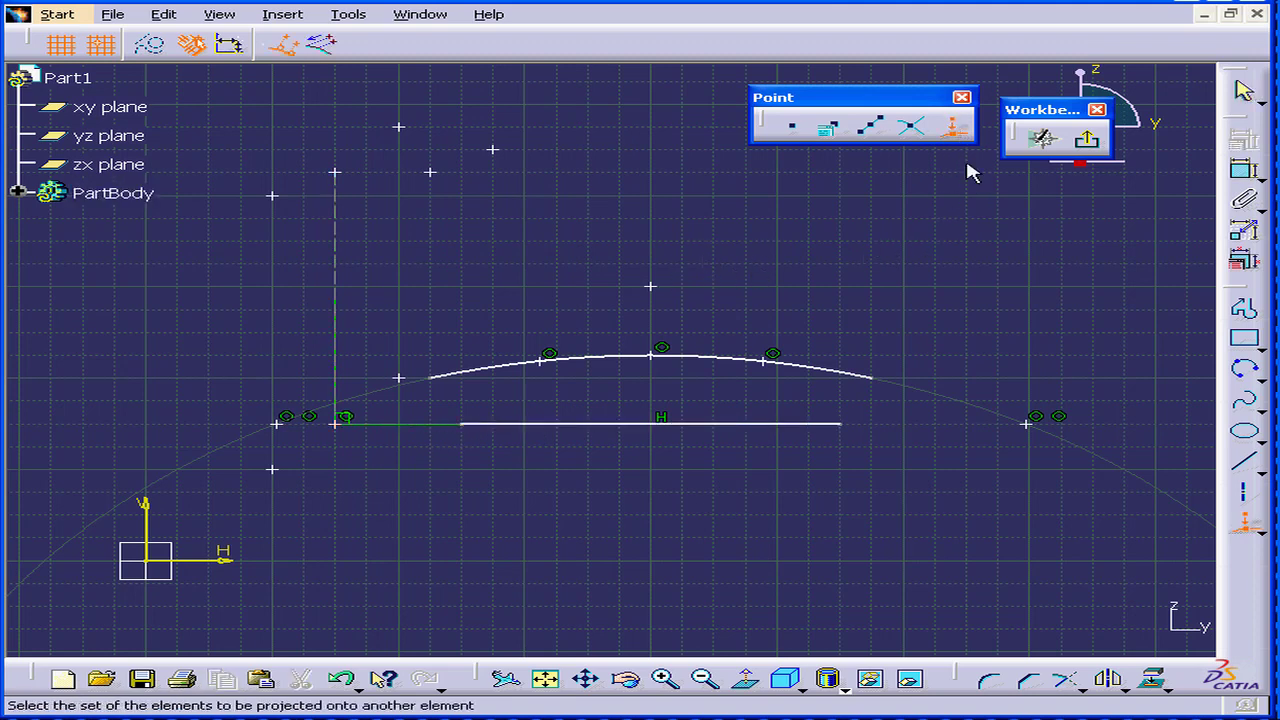
pyautogui.click(336, 173)
pyautogui.click(612, 357)
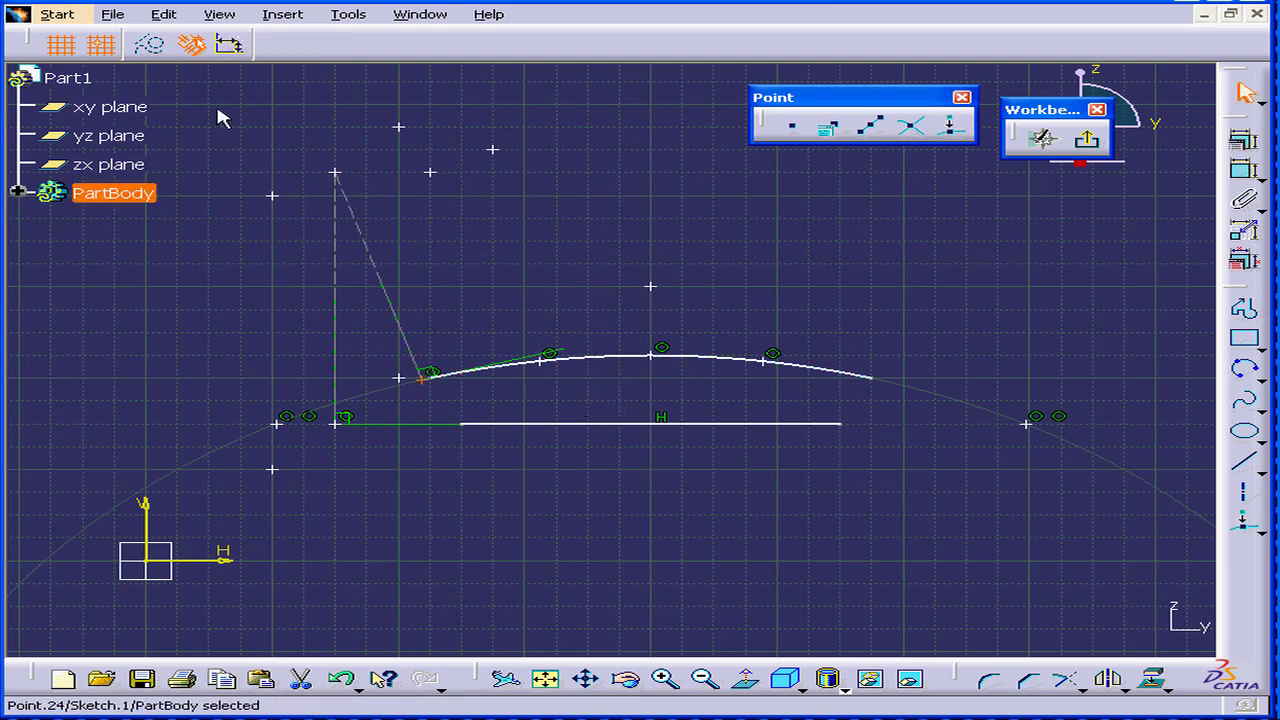
# Delete all the points, the arc and the line from the sketch
pyautogui.moveTo(204, 104)
pyautogui.mouseDown()
pyautogui.moveTo(289, 263)
pyautogui.moveTo(717, 506)
pyautogui.mouseUp()
pyautogui.press('Delete')
pyautogui.moveTo(703, 316); pyautogui.dragTo(1072, 476)
pyautogui.press('Delete')
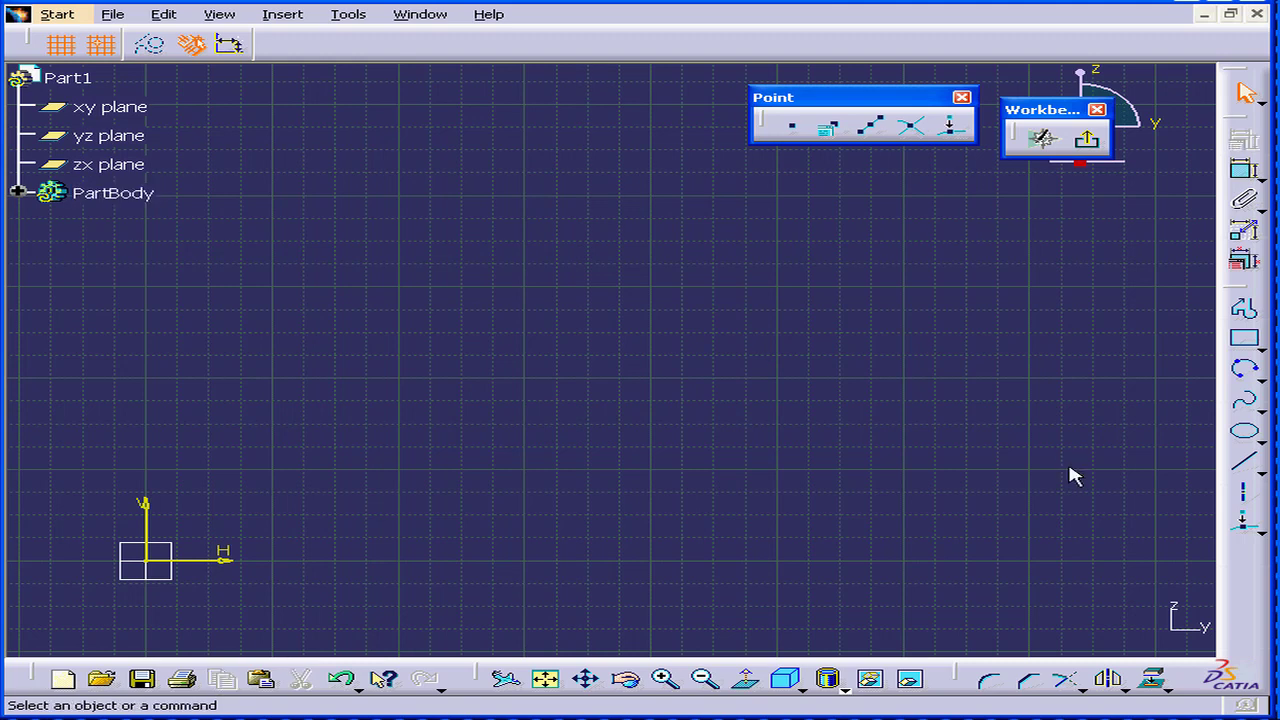
# Draw a closed profile from H 2 in, V 1 in to H 5 in, V 2 in, tangent arc to V 3 in, H 2 in, V 4 in, and back
pyautogui.click(1245, 318)
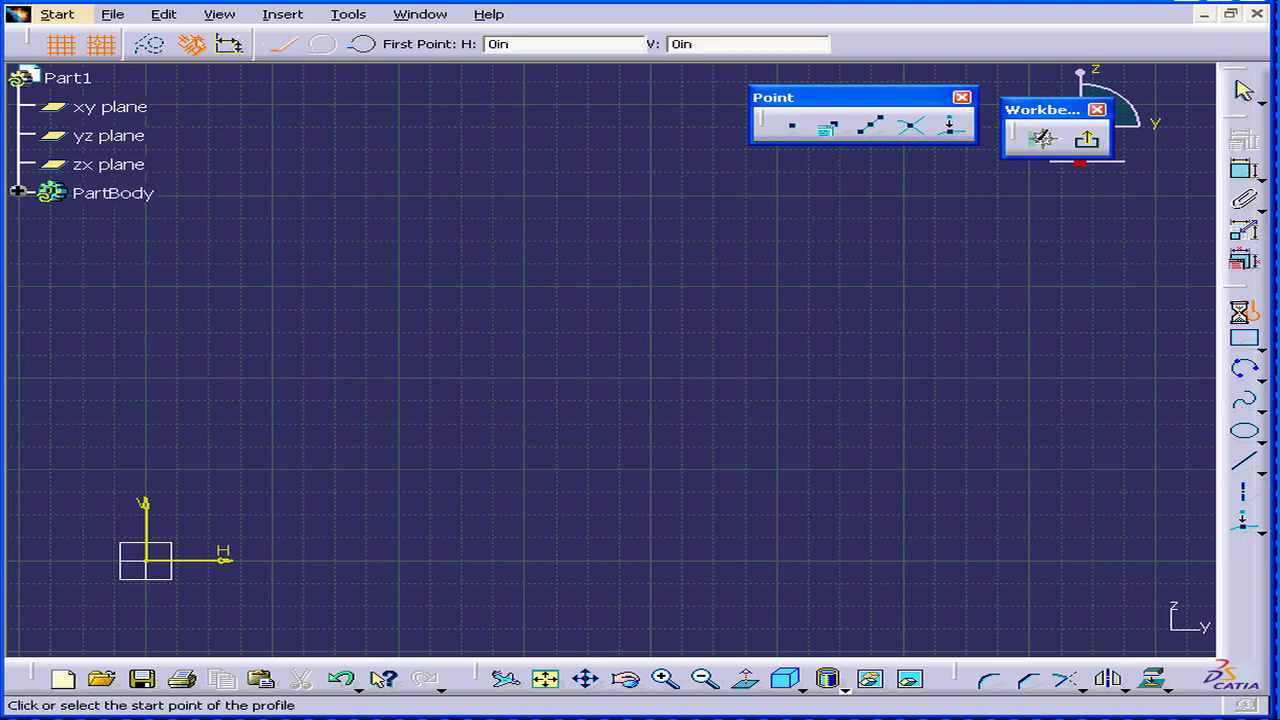
pyautogui.click(399, 469)
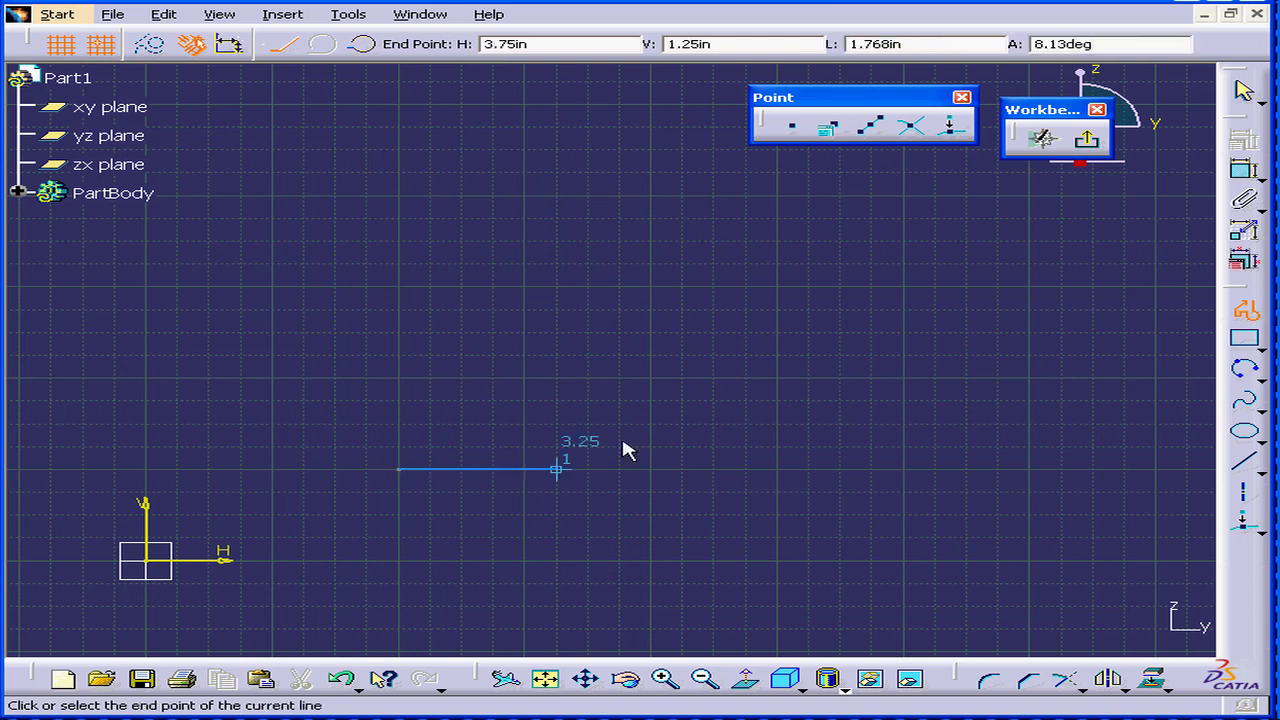
pyautogui.moveTo(778, 380); pyautogui.dragTo(784, 289)
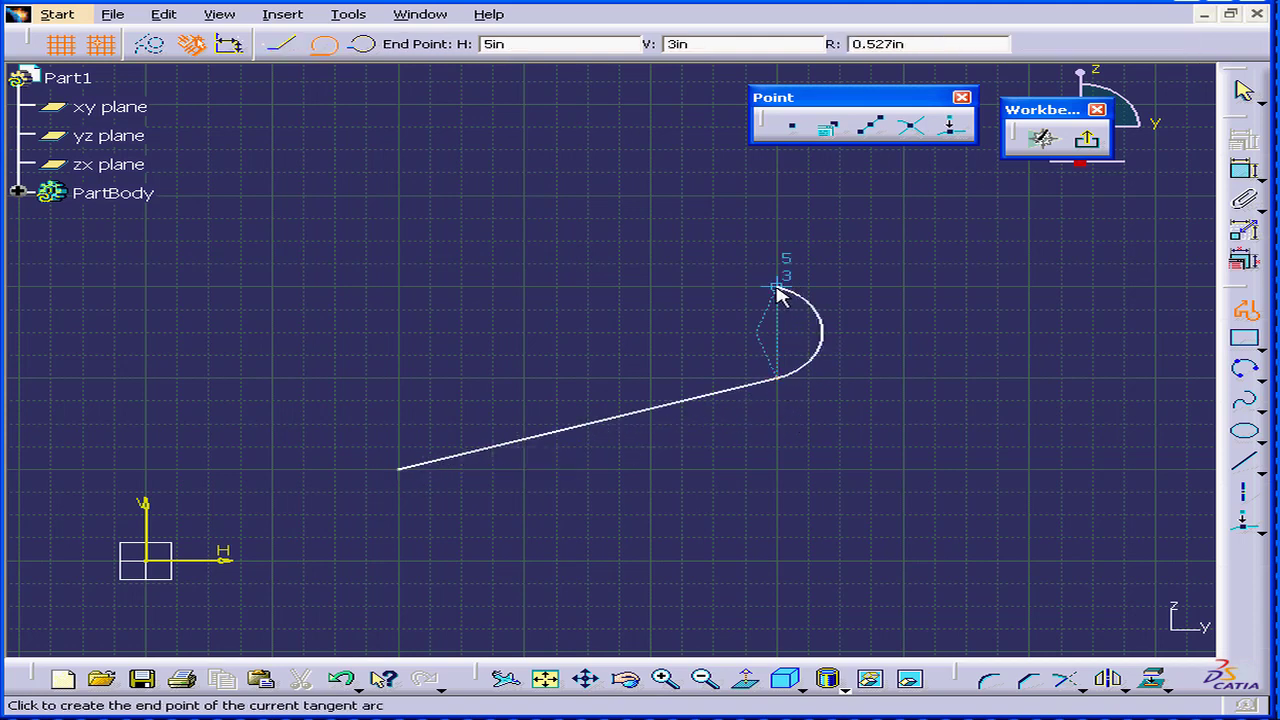
pyautogui.click(777, 288)
pyautogui.click(399, 197)
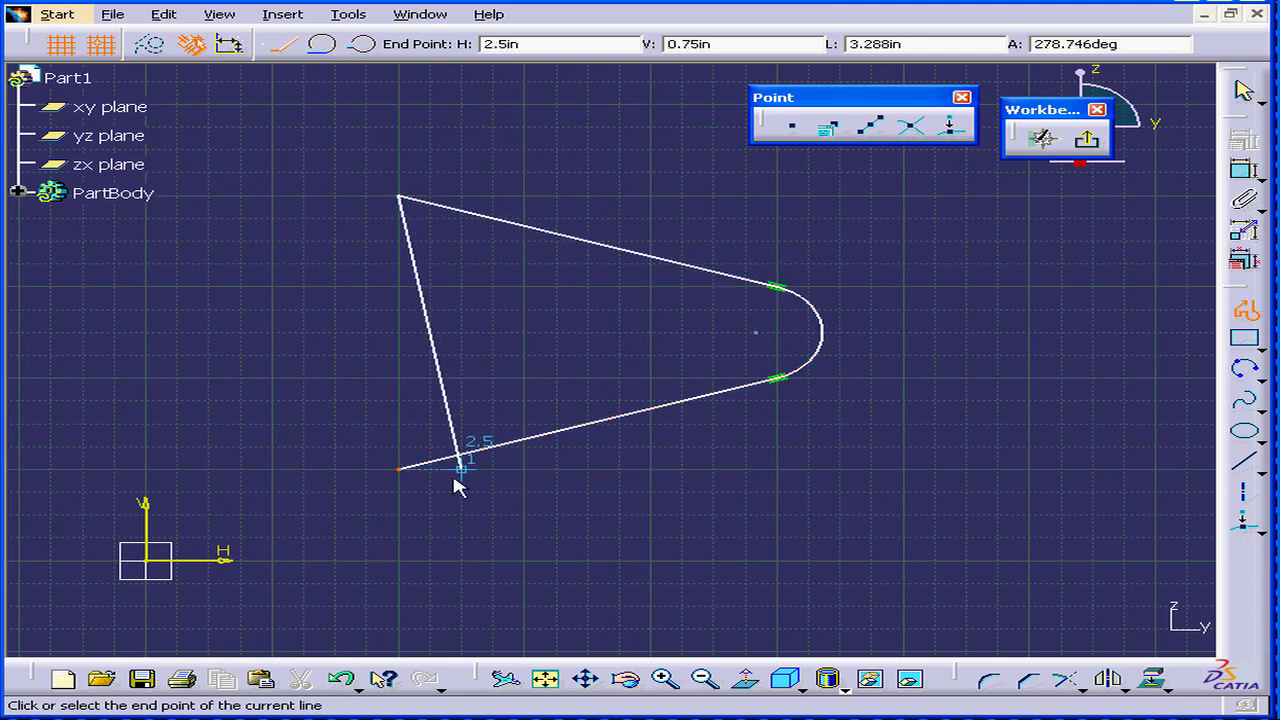
pyautogui.click(400, 468)
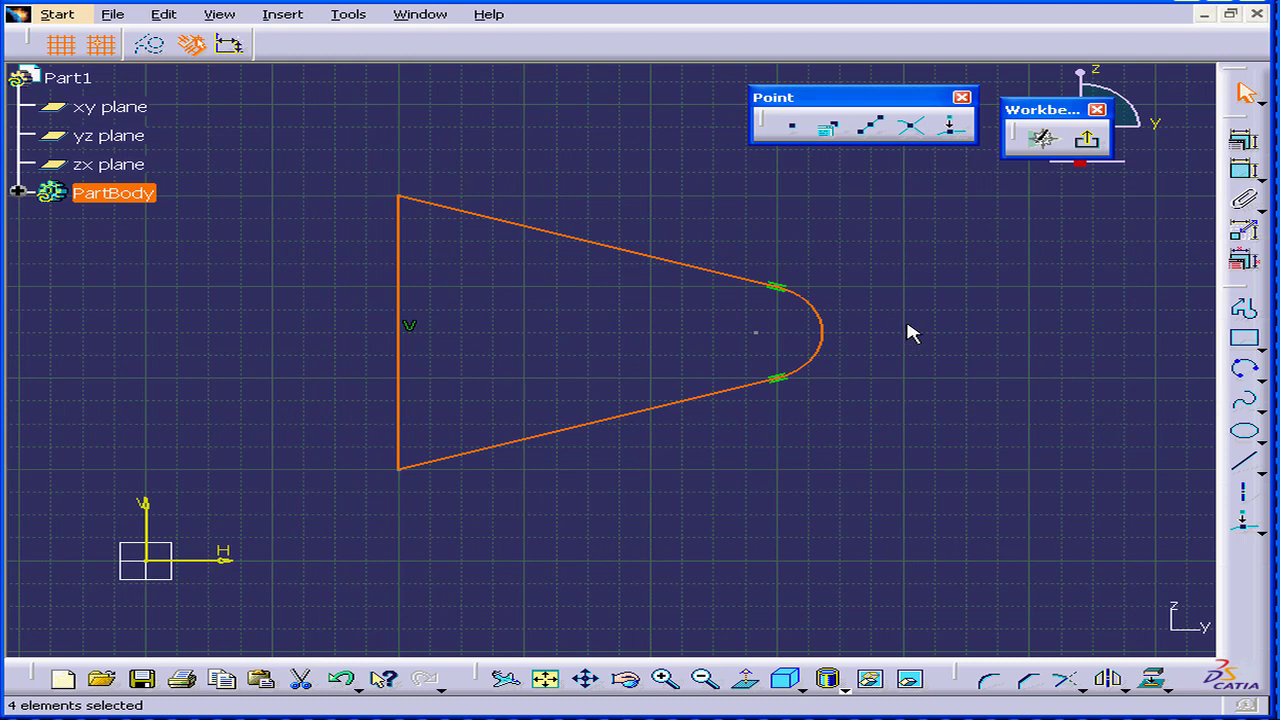
# Create intersection points between the whole selected profile and its upper sloped line
pyautogui.click(914, 126)
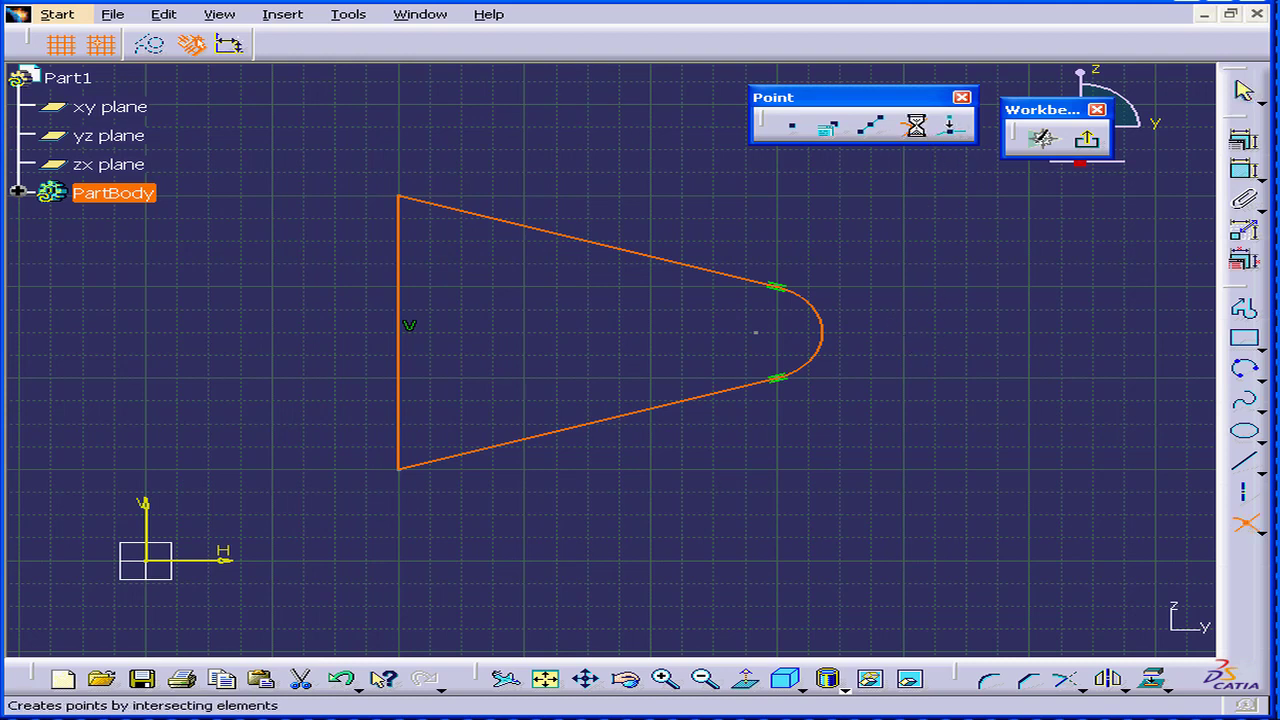
pyautogui.click(757, 284)
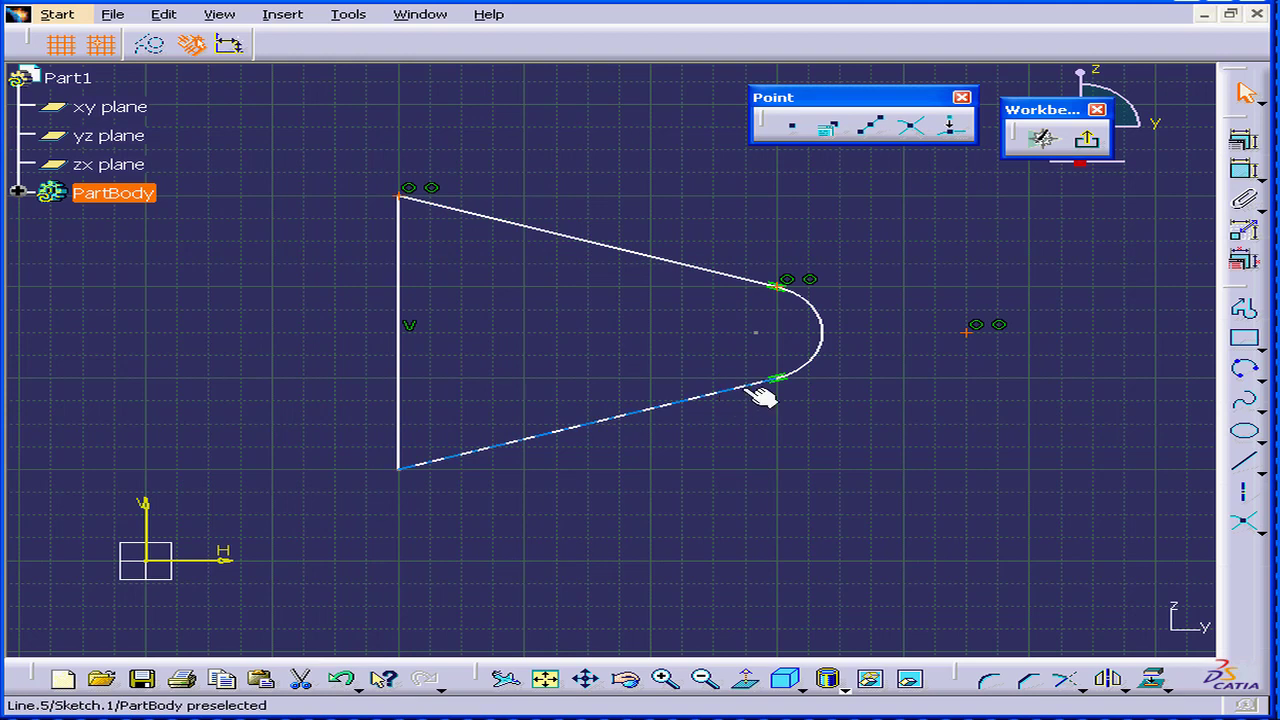
pyautogui.click(600, 165)
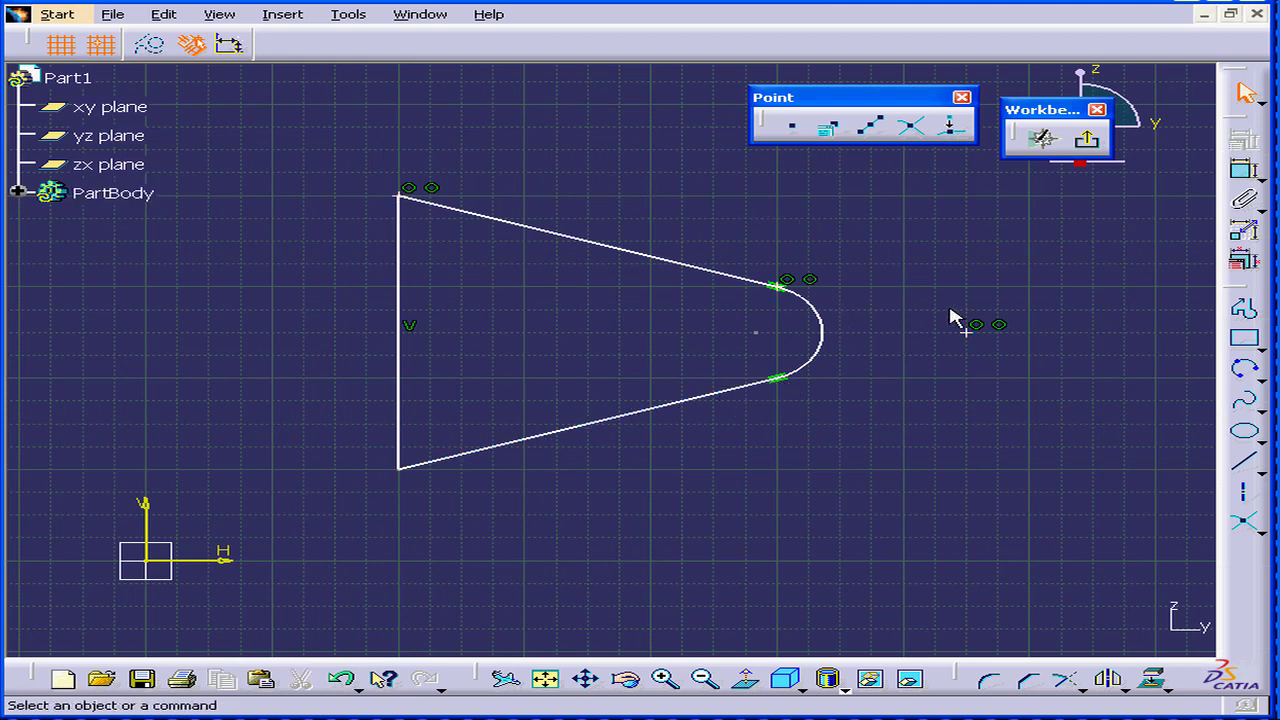
# Delete the intersection point outside the profile, plus Point.33 and Point.34 from the sketch's geometry
pyautogui.click(966, 331)
pyautogui.press('Delete')
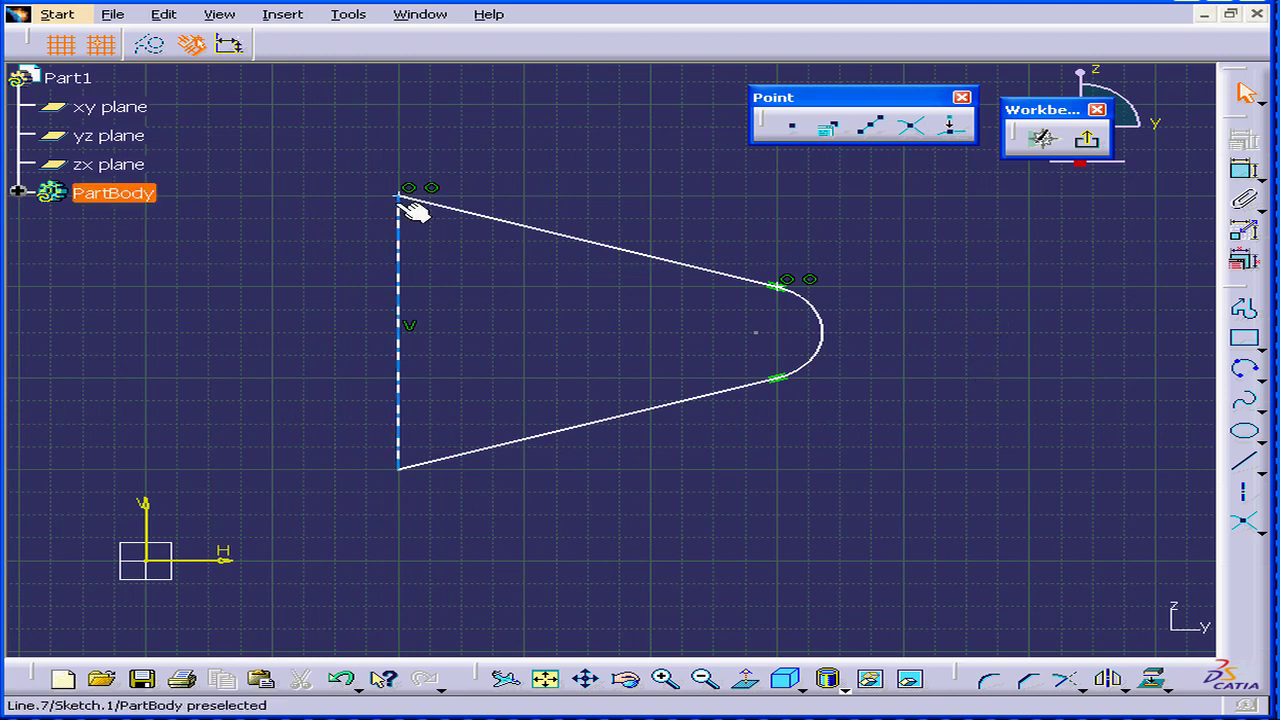
pyautogui.click(20, 194)
pyautogui.click(20, 194)
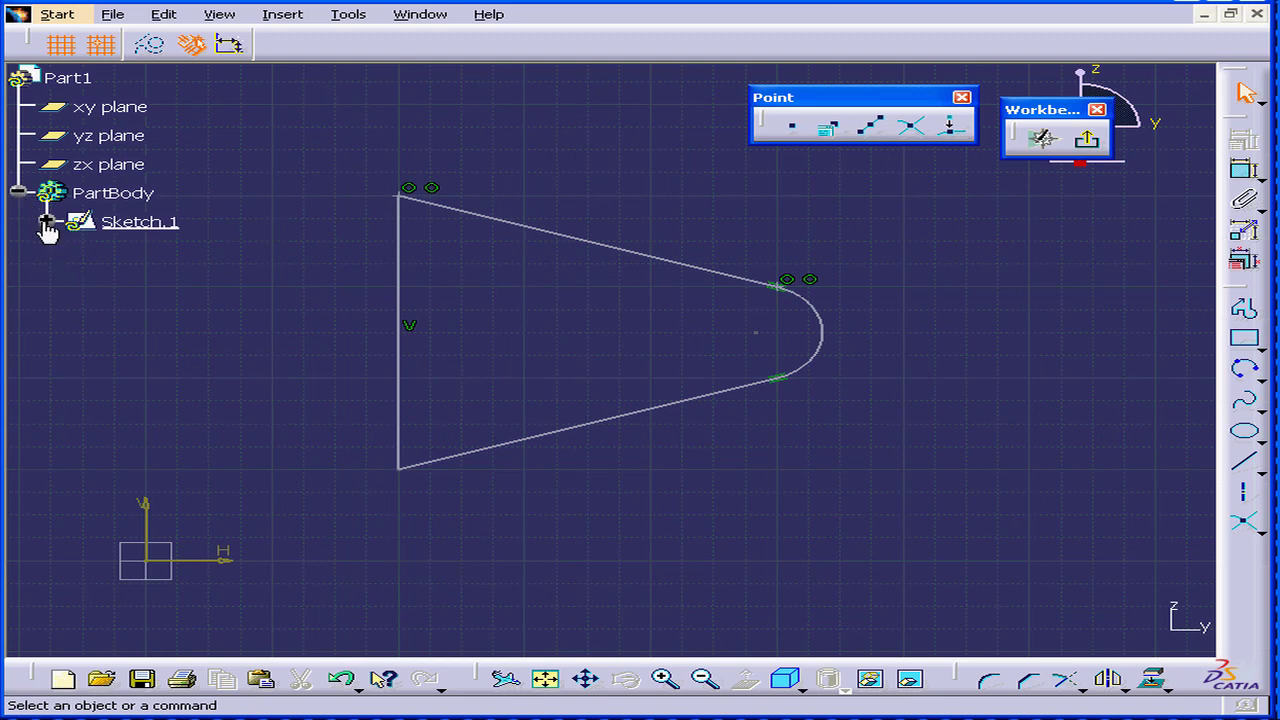
pyautogui.click(46, 221)
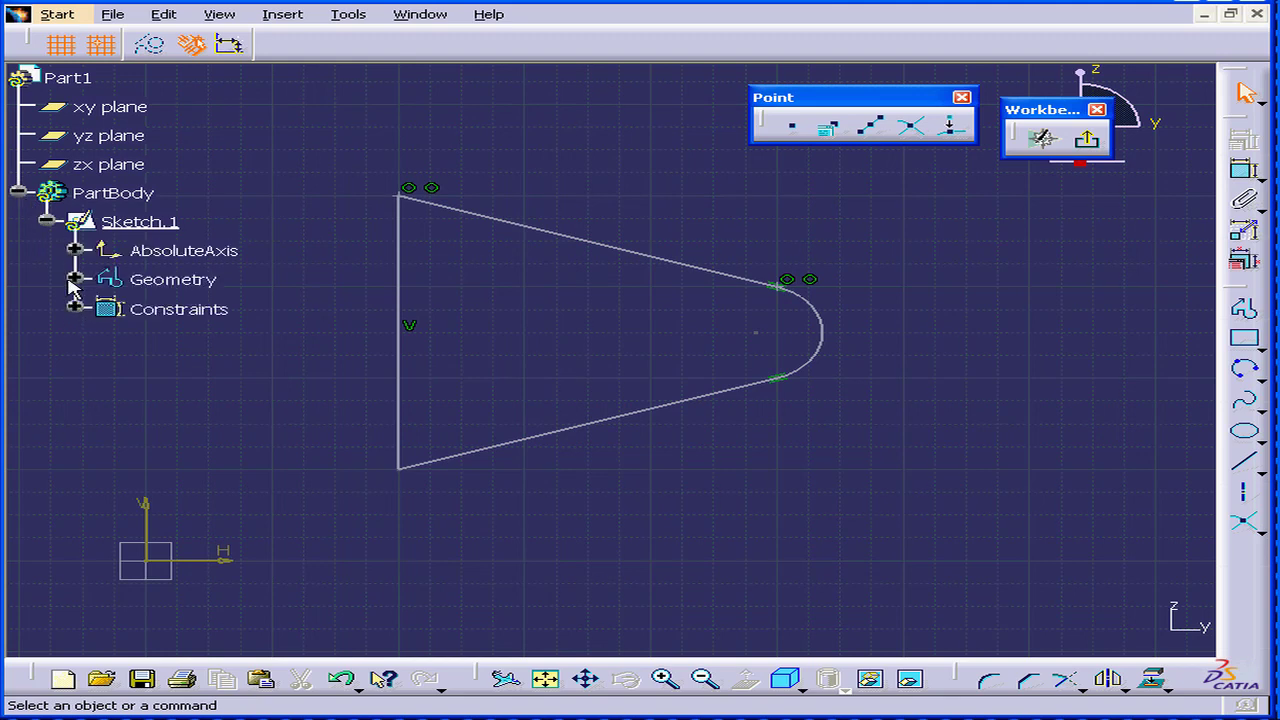
pyautogui.click(75, 280)
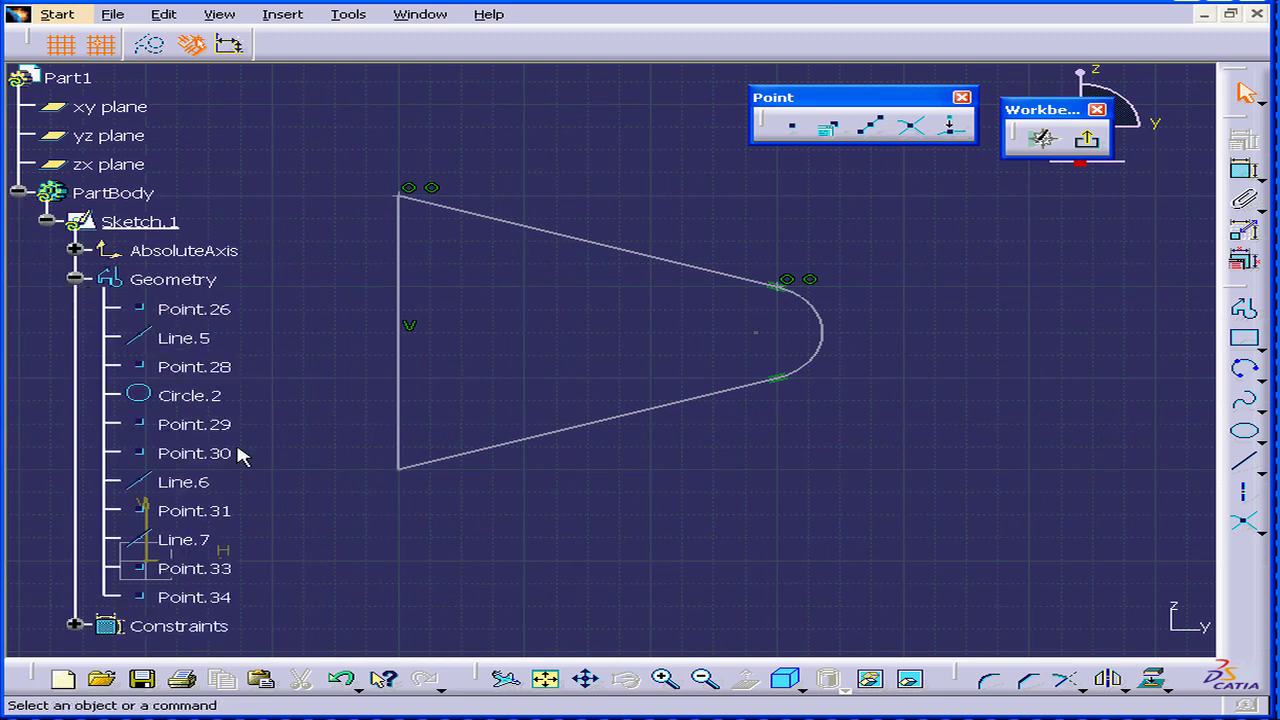
pyautogui.rightClick(212, 597)
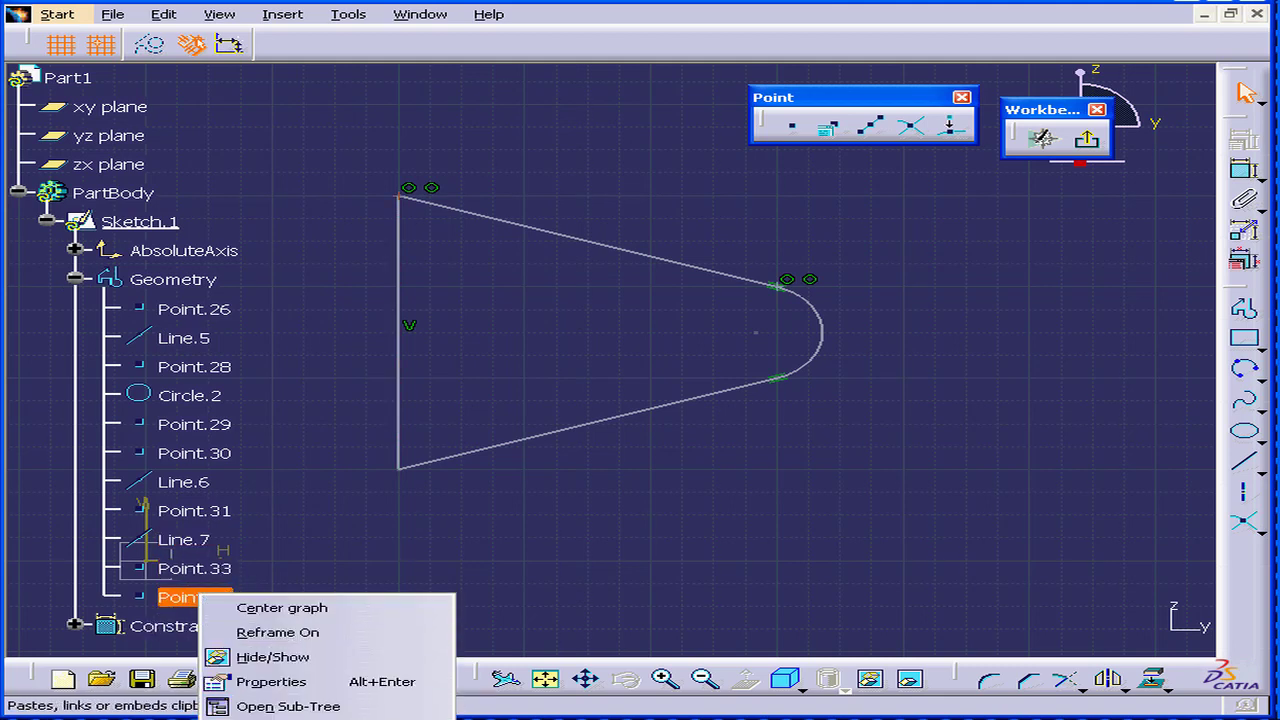
pyautogui.press('Delete')
pyautogui.rightClick(200, 570)
pyautogui.press('Delete')
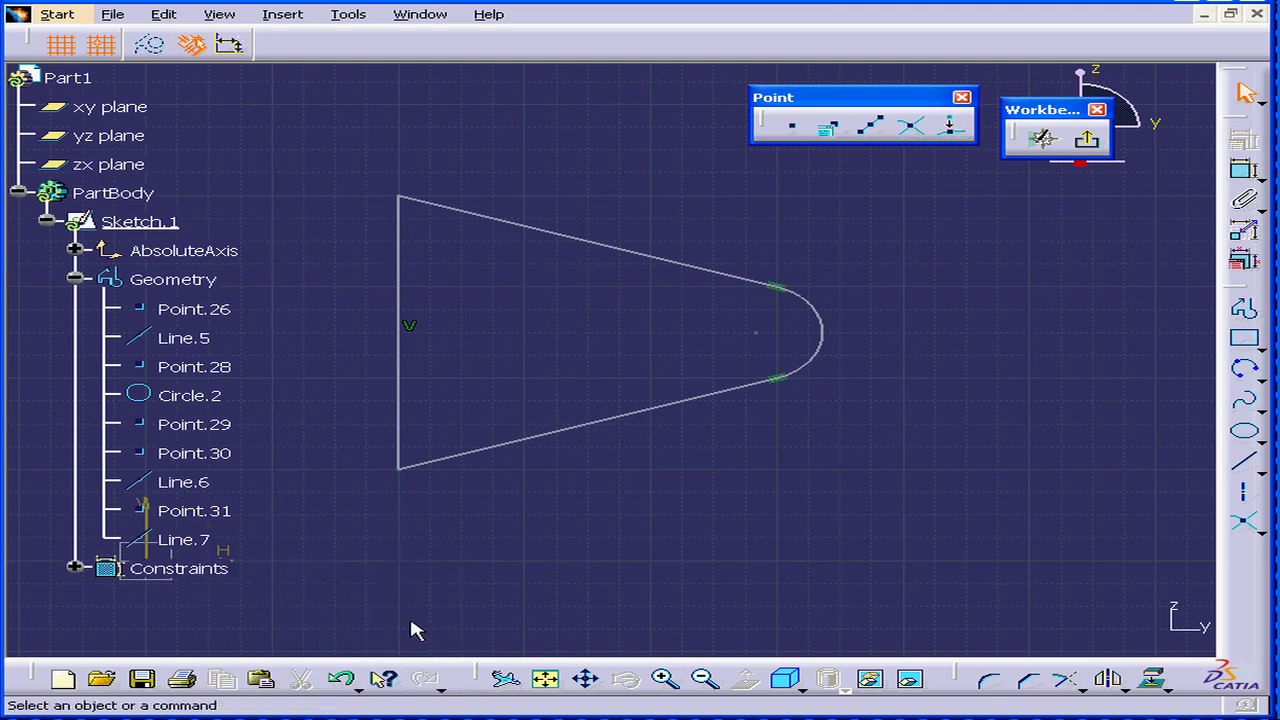
pyautogui.click(75, 279)
pyautogui.click(46, 220)
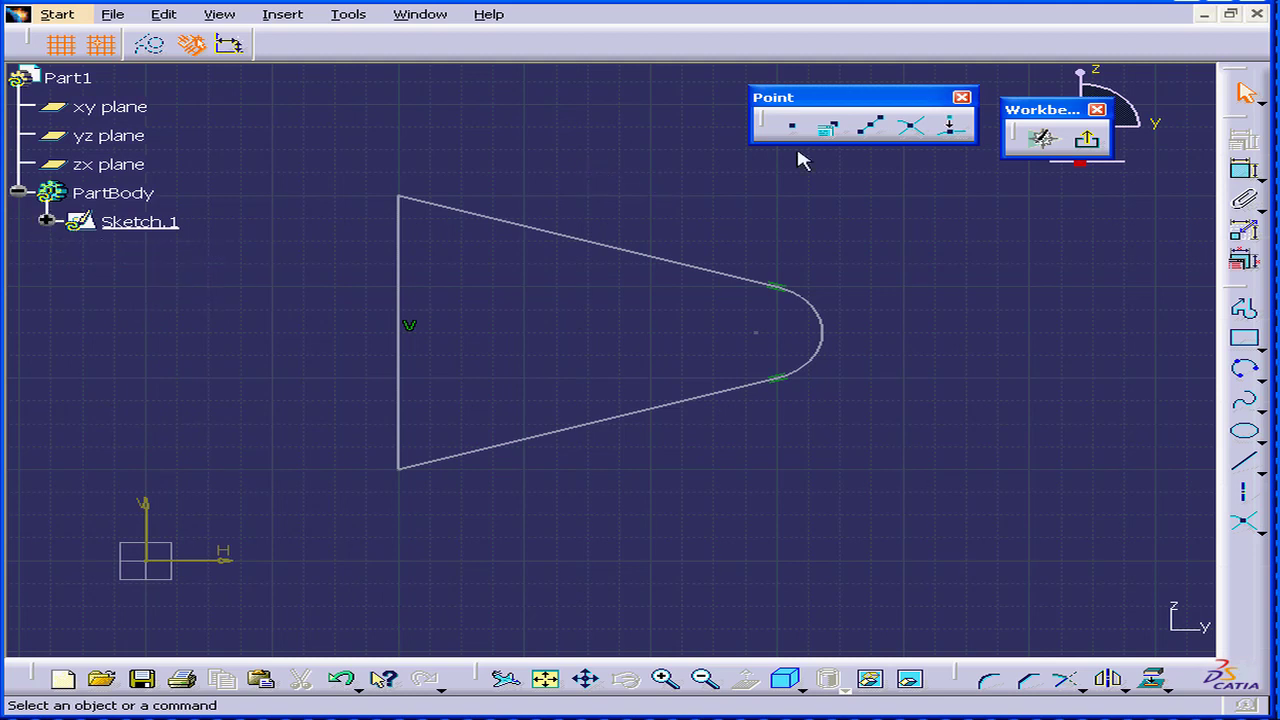
# Create an intersection point between the profile's upper and lower sloped lines and select it
pyautogui.click(912, 127)
pyautogui.click(662, 261)
pyautogui.click(664, 407)
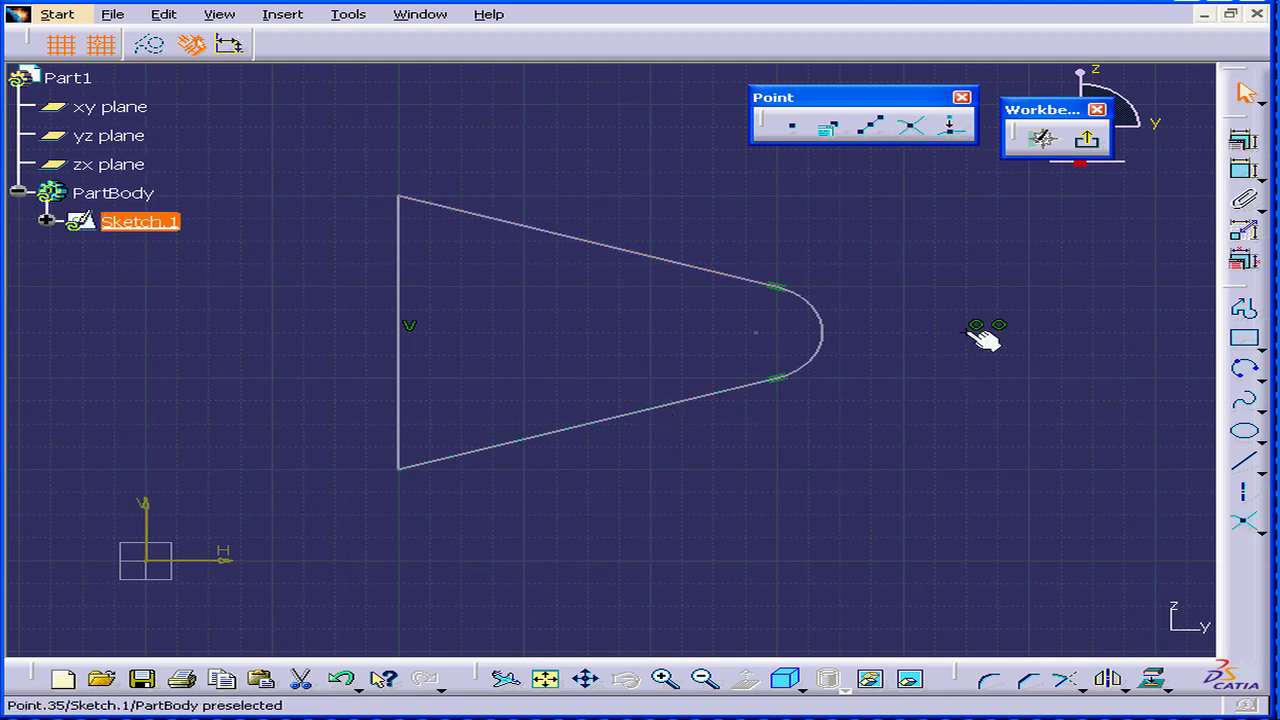
pyautogui.click(972, 331)
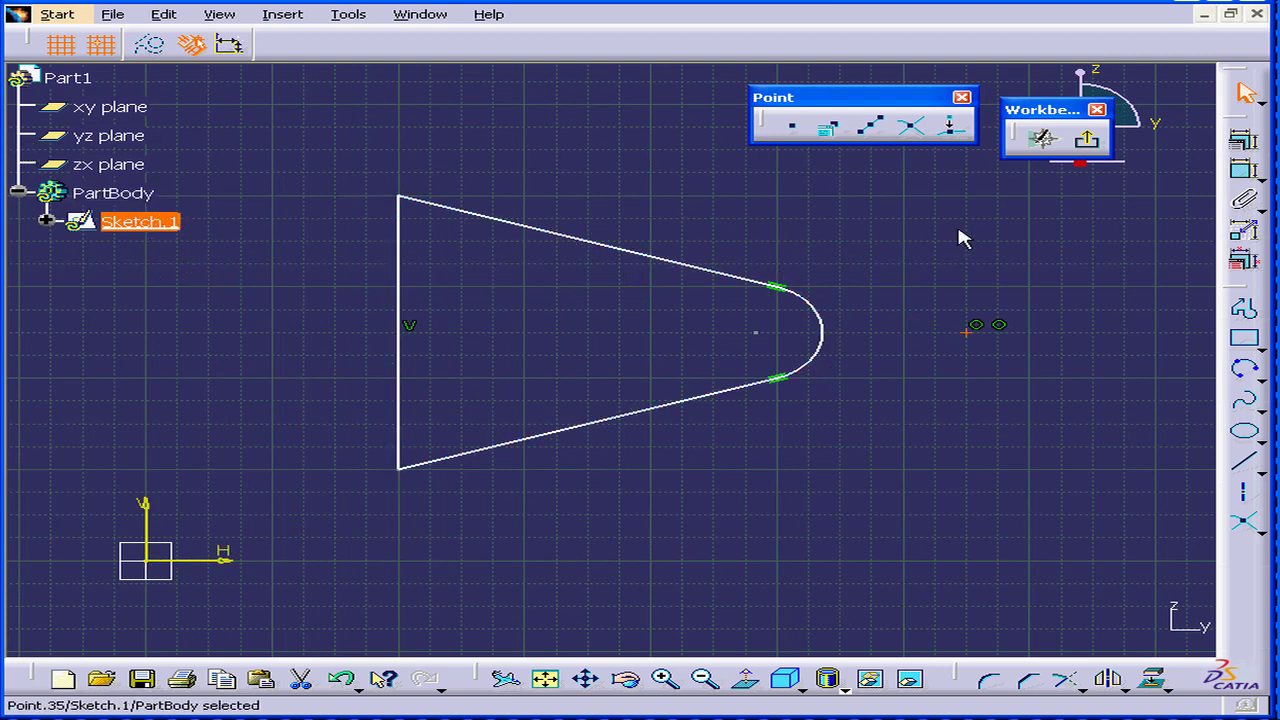
# Exit the sketch and try to pad Sketch.1 while it contains the standard intersection point, then decline its use and cancel the pad
pyautogui.click(1086, 140)
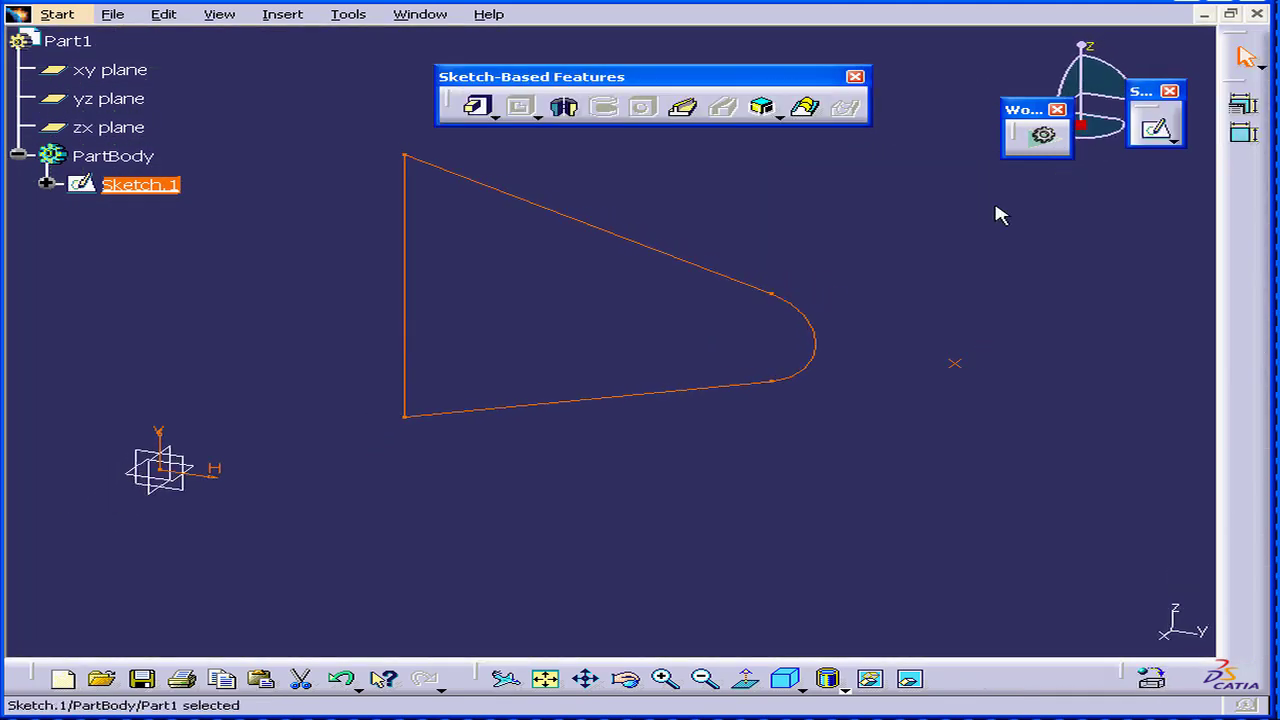
pyautogui.click(478, 105)
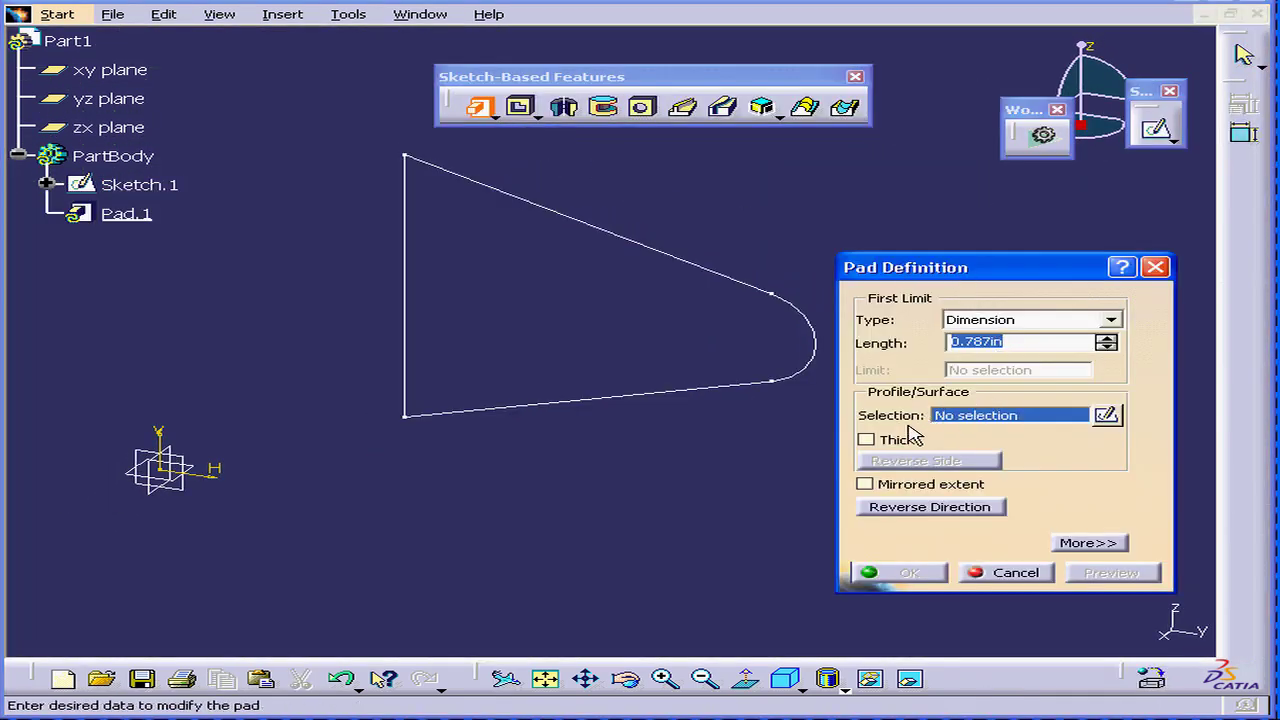
pyautogui.click(701, 270)
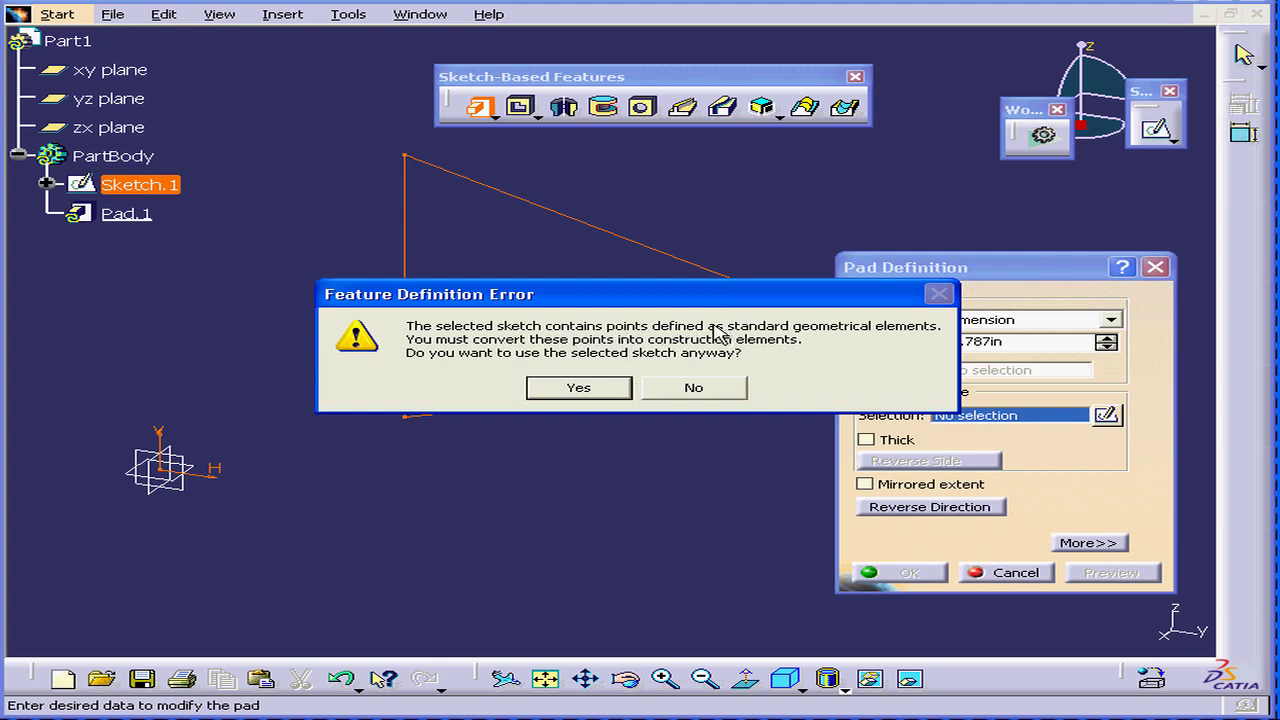
pyautogui.moveTo(847, 302); pyautogui.dragTo(765, 281)
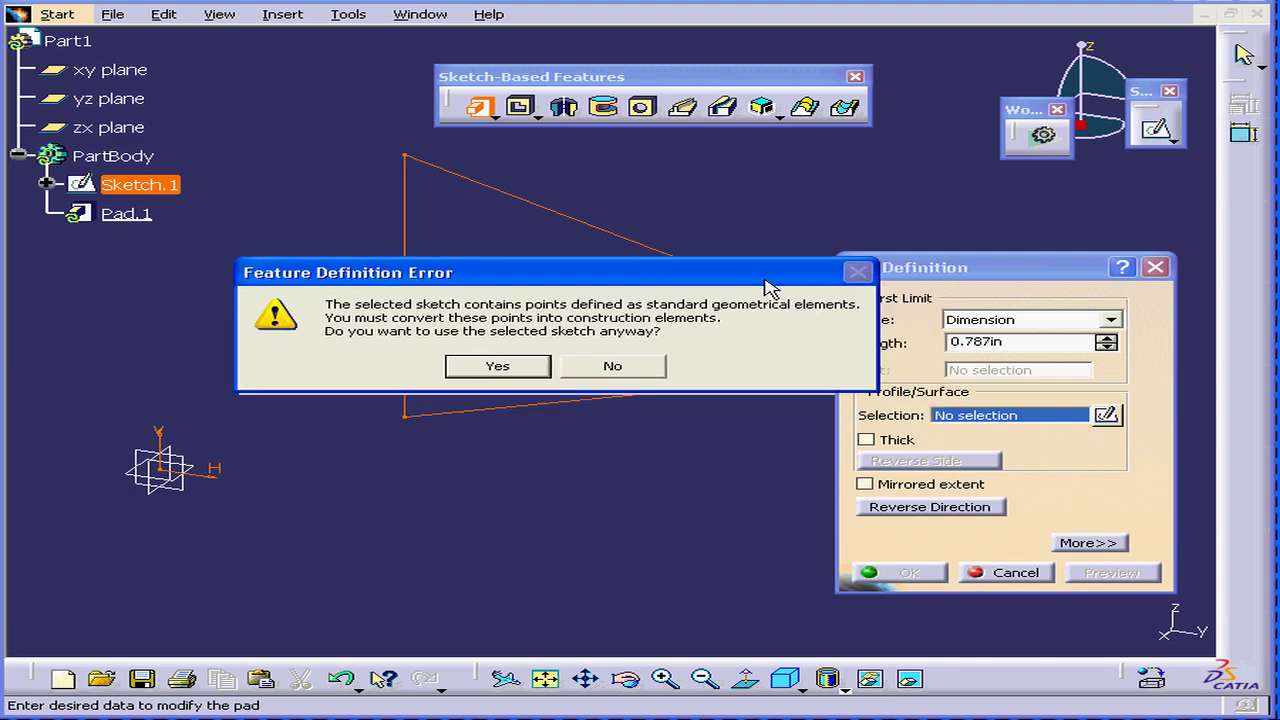
pyautogui.click(618, 367)
pyautogui.click(1030, 576)
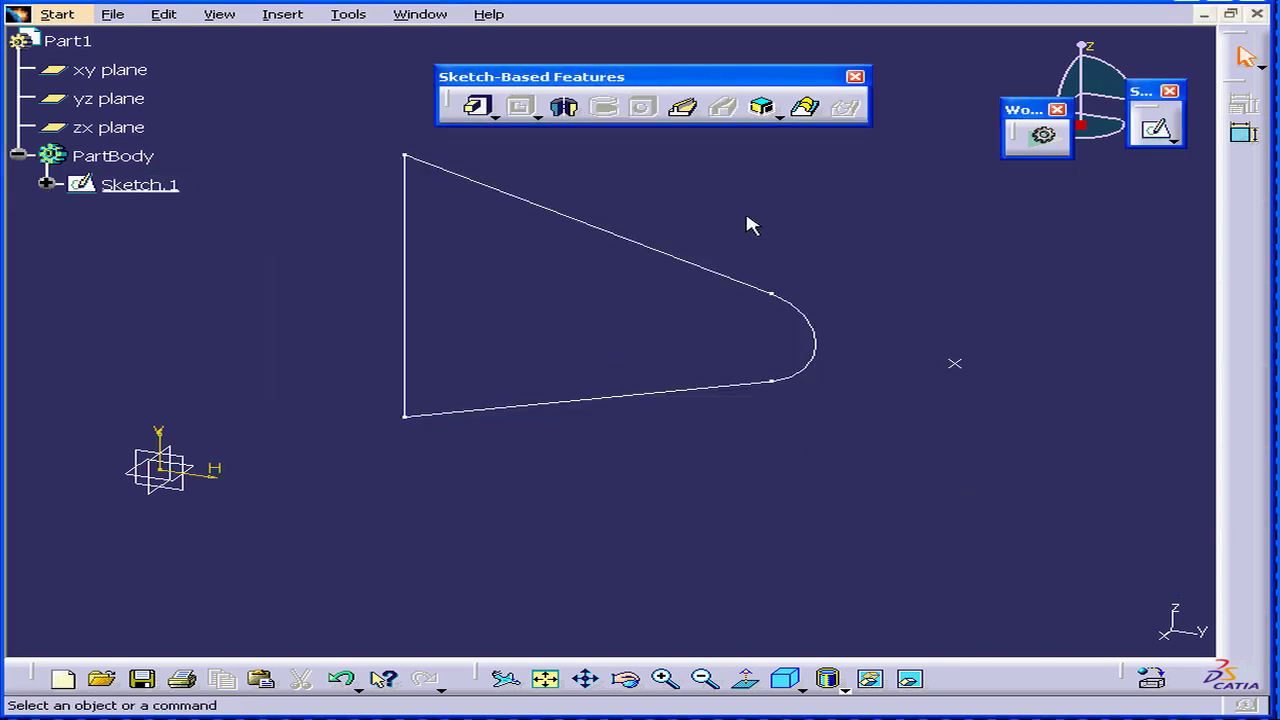
# Reopen Sketch.1 and use Sketch Analysis to convert the isolated Point.35 into a construction element
pyautogui.doubleClick(108, 186)
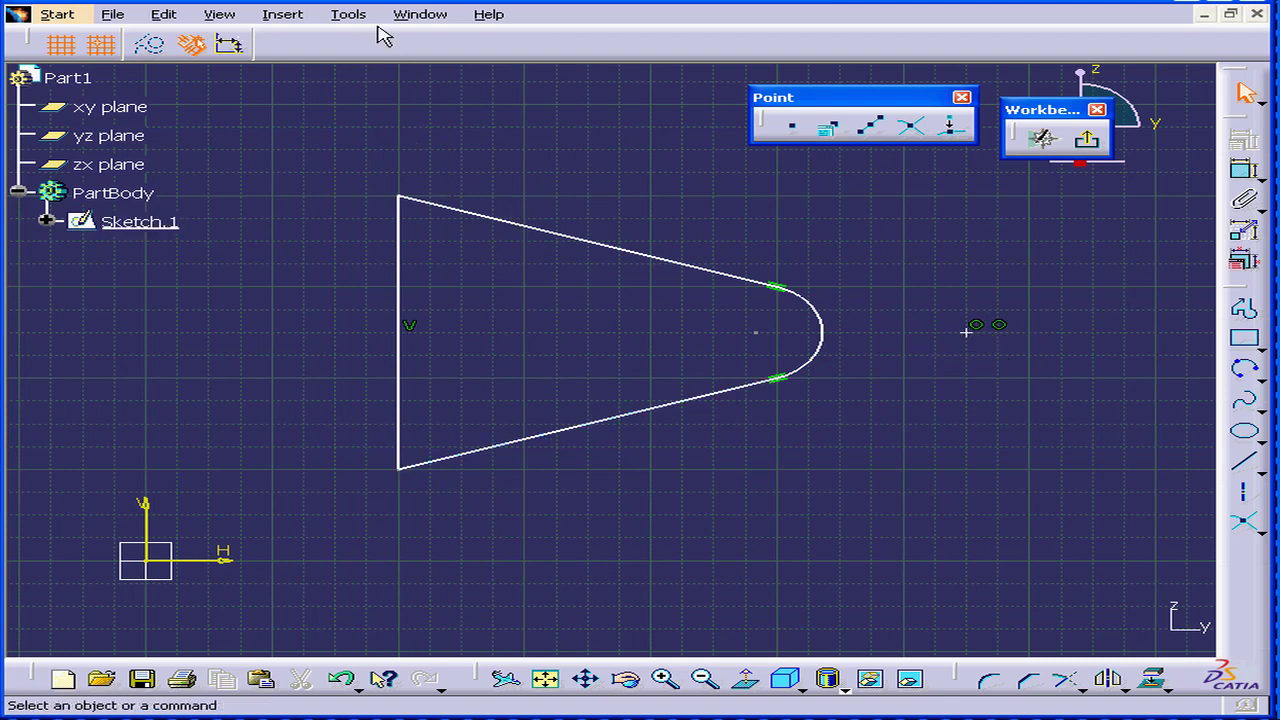
pyautogui.click(348, 14)
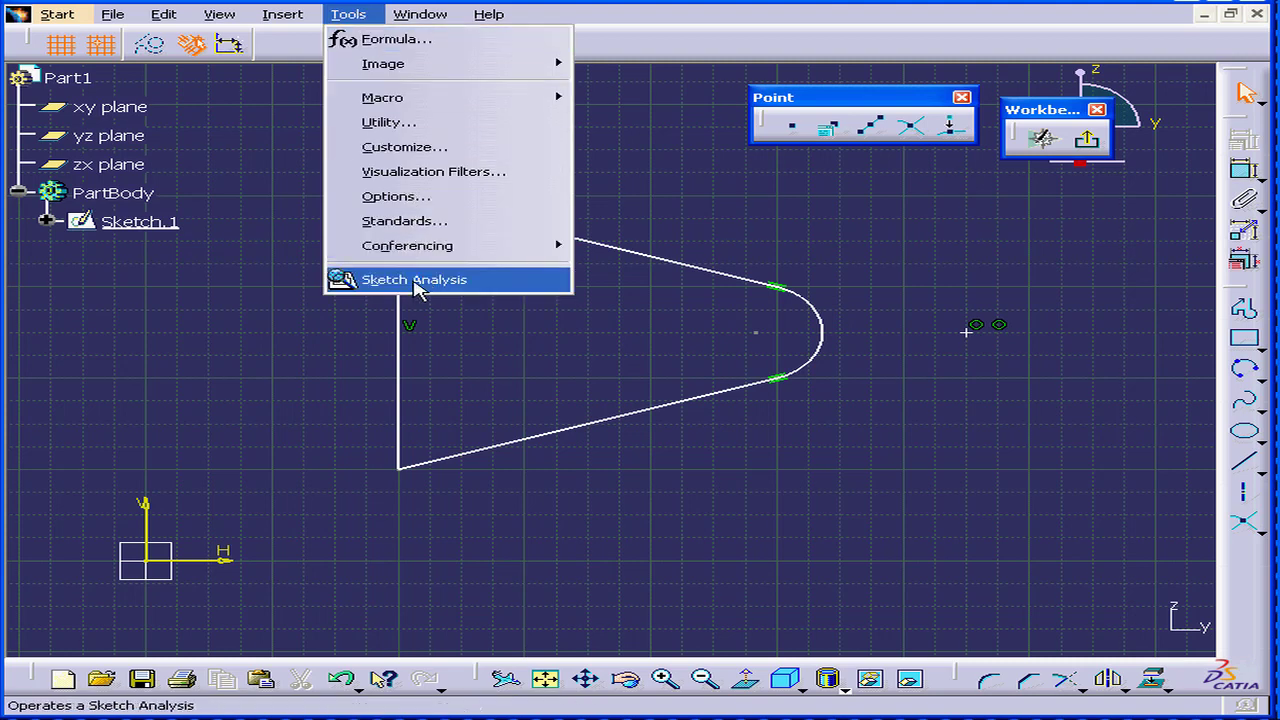
pyautogui.click(414, 280)
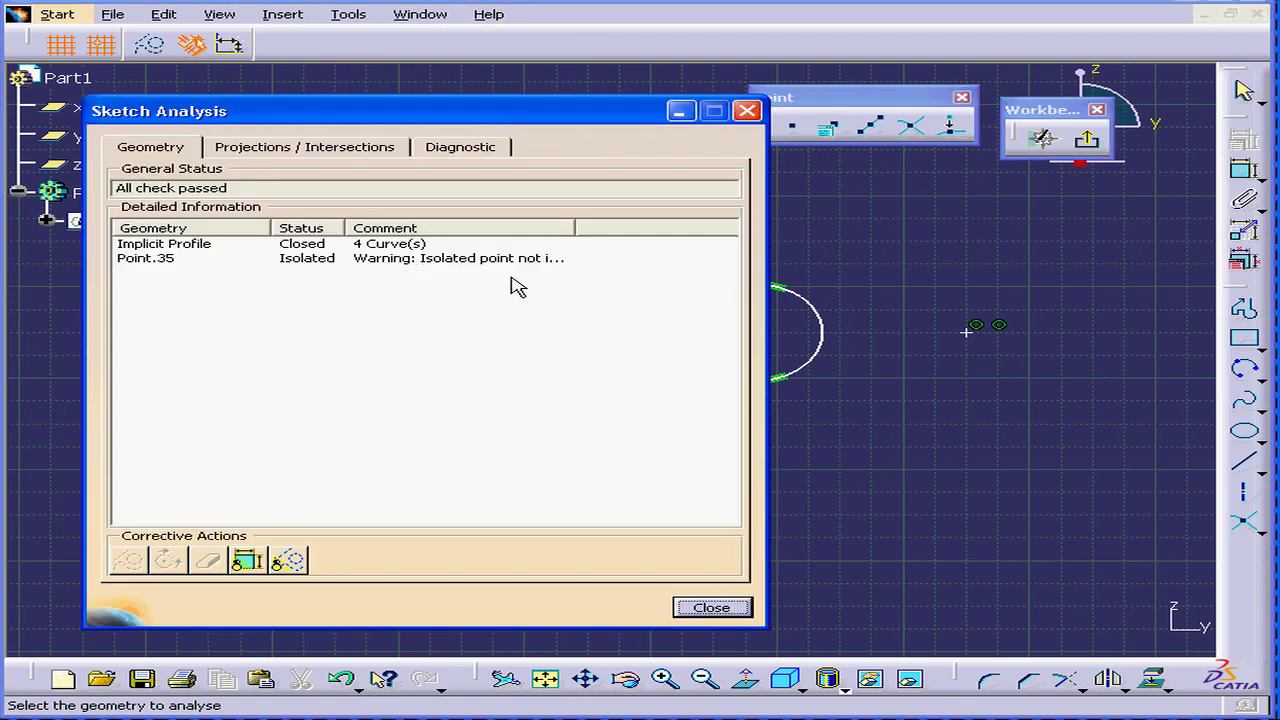
pyautogui.moveTo(450, 111); pyautogui.dragTo(528, 96)
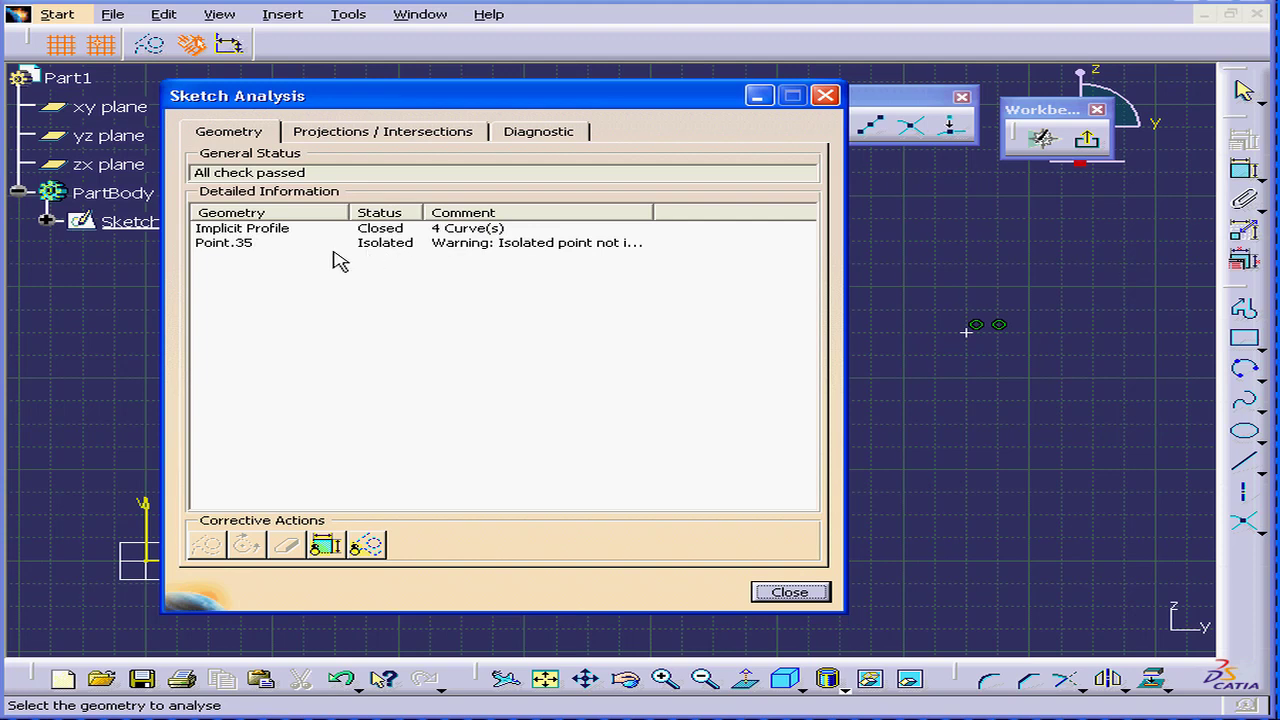
pyautogui.click(229, 245)
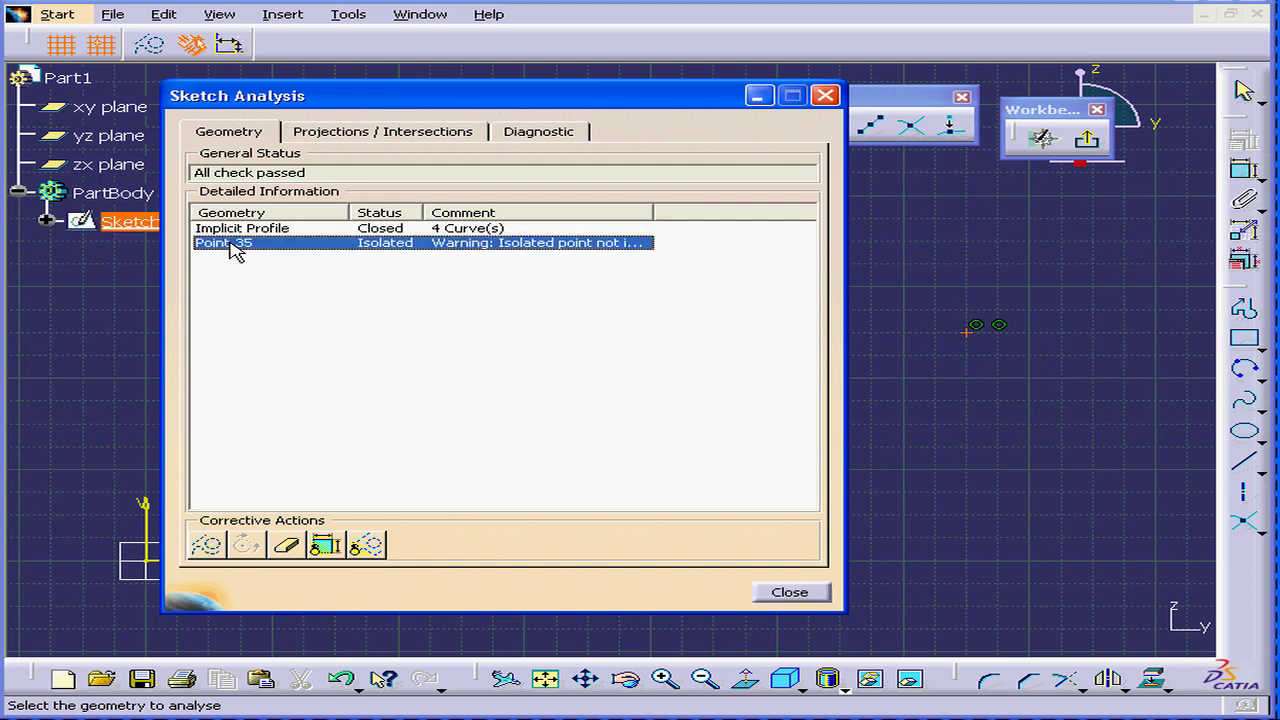
pyautogui.click(205, 548)
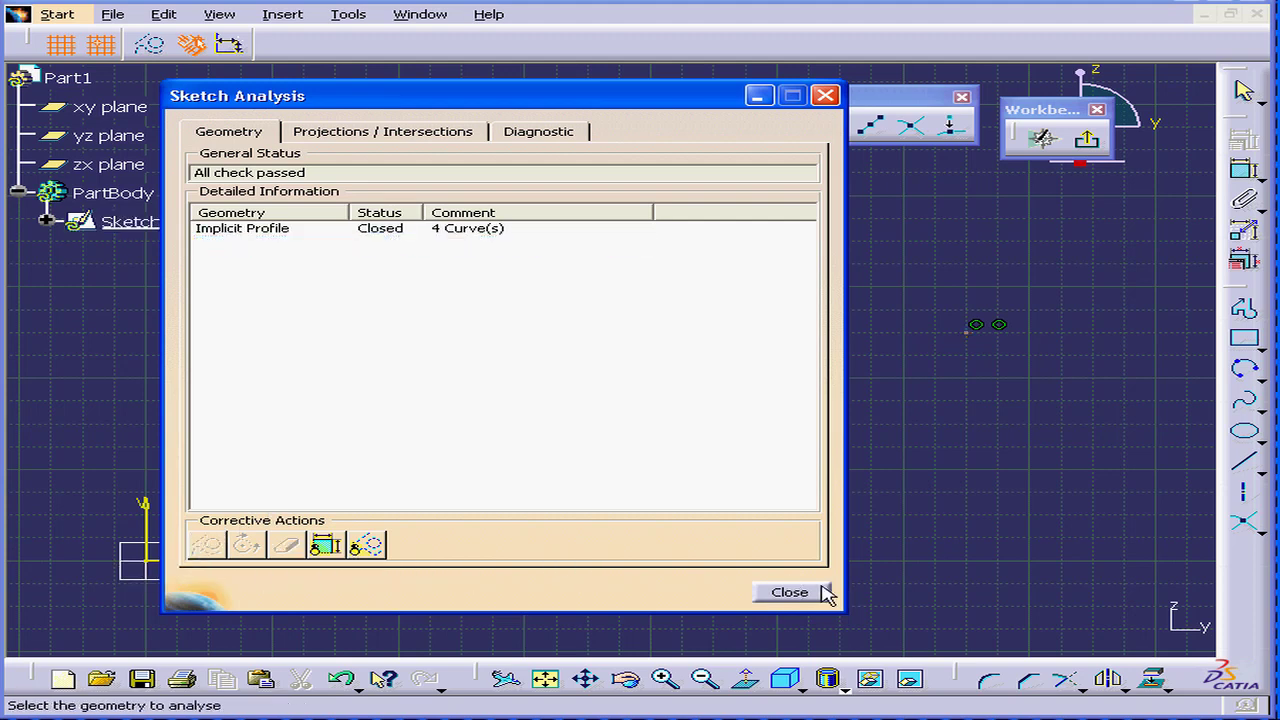
pyautogui.click(789, 592)
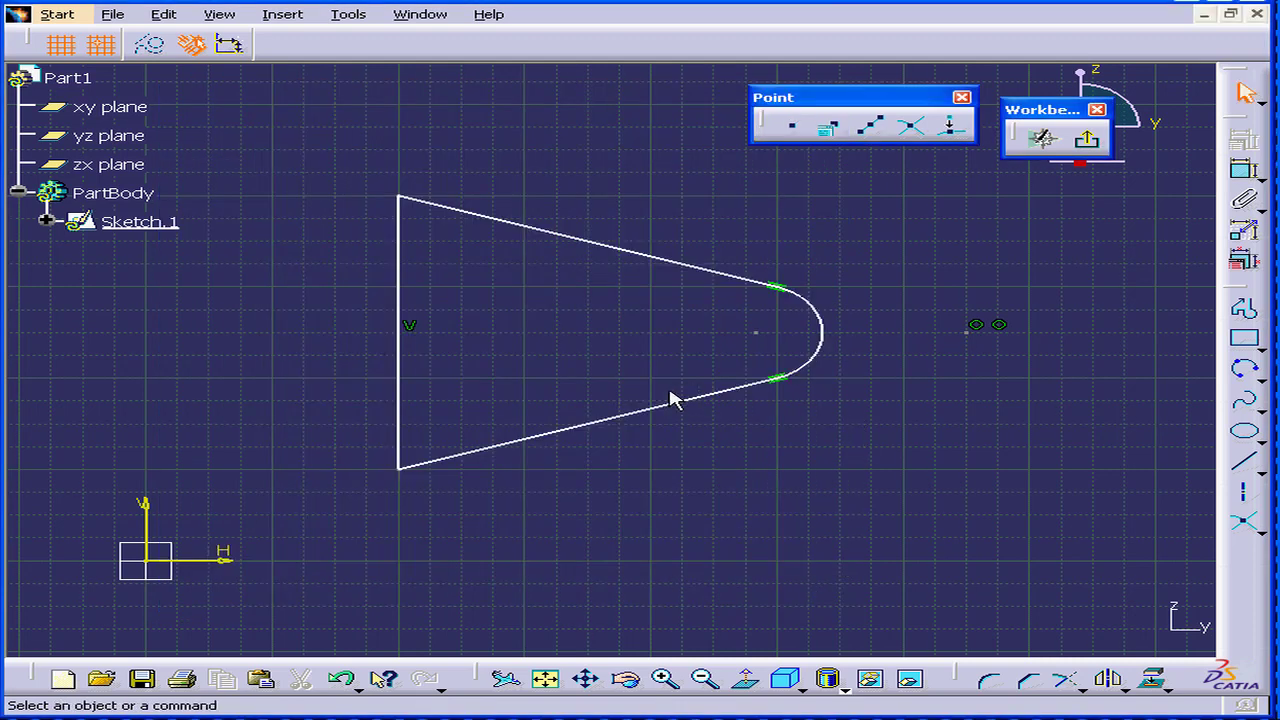
# Exit the sketch and pad Sketch.1 with a length of 0.787 in
pyautogui.click(1091, 143)
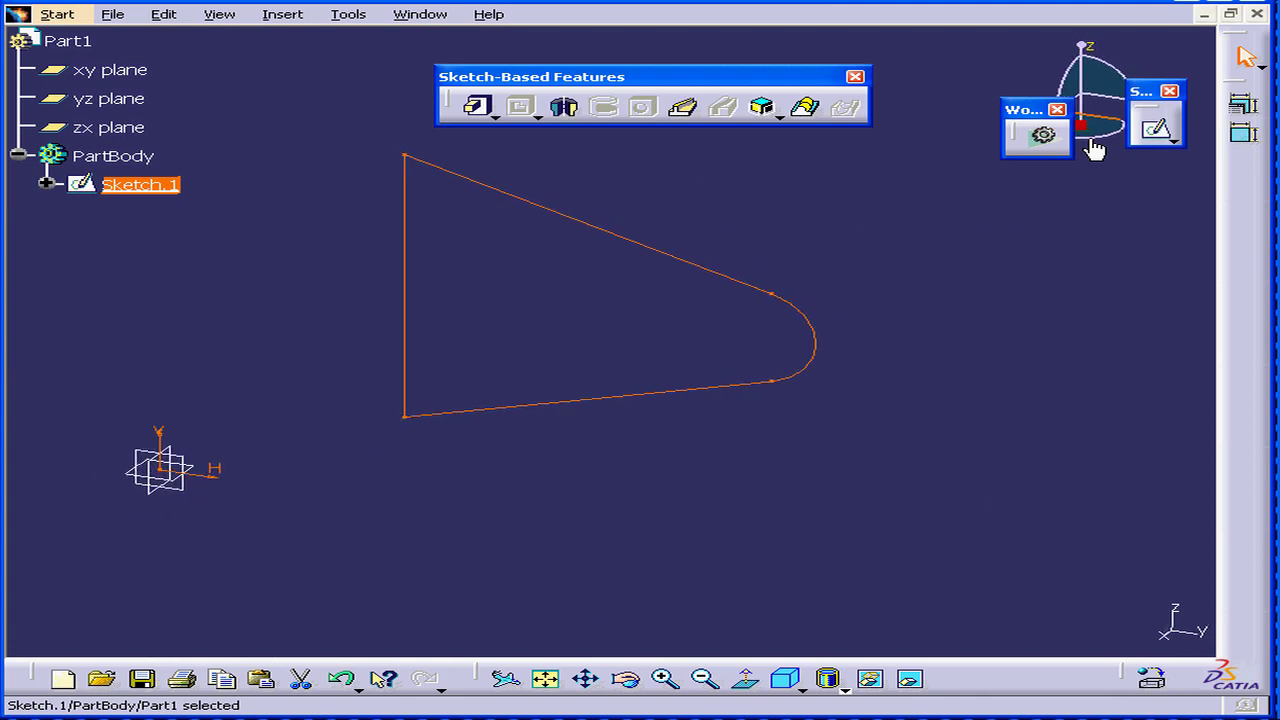
pyautogui.click(479, 106)
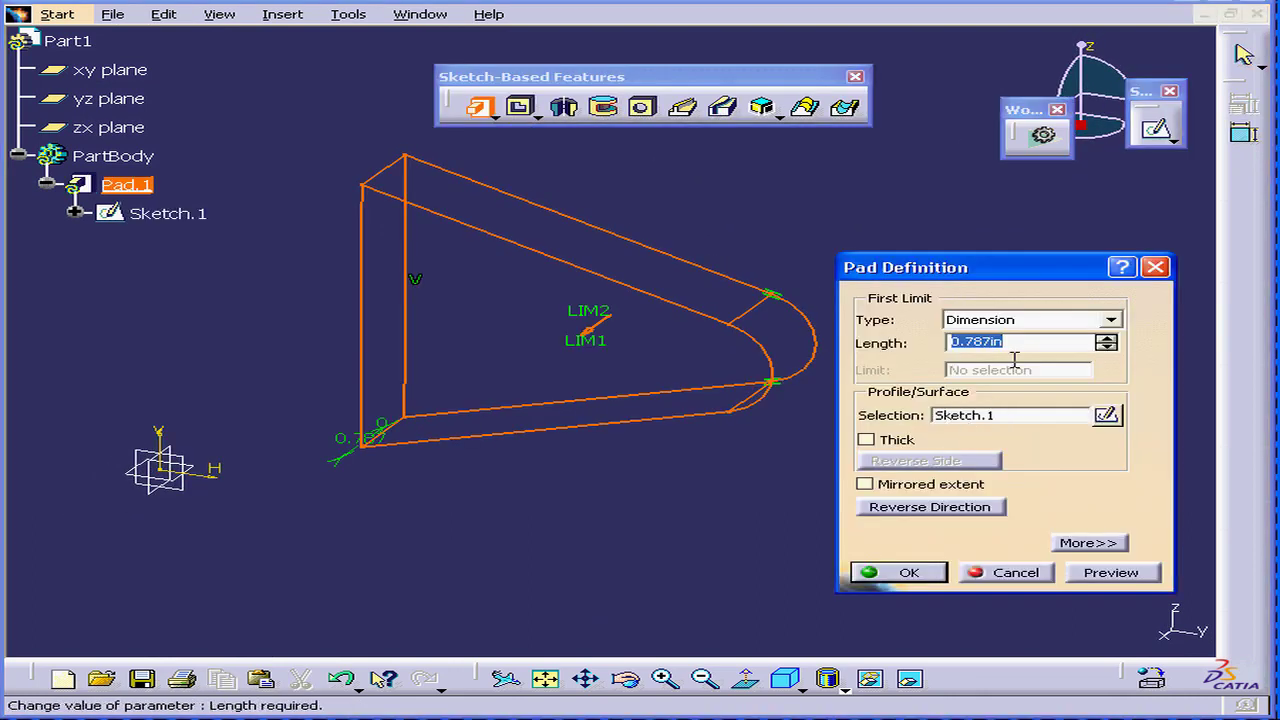
pyautogui.moveTo(1000, 278); pyautogui.dragTo(985, 235)
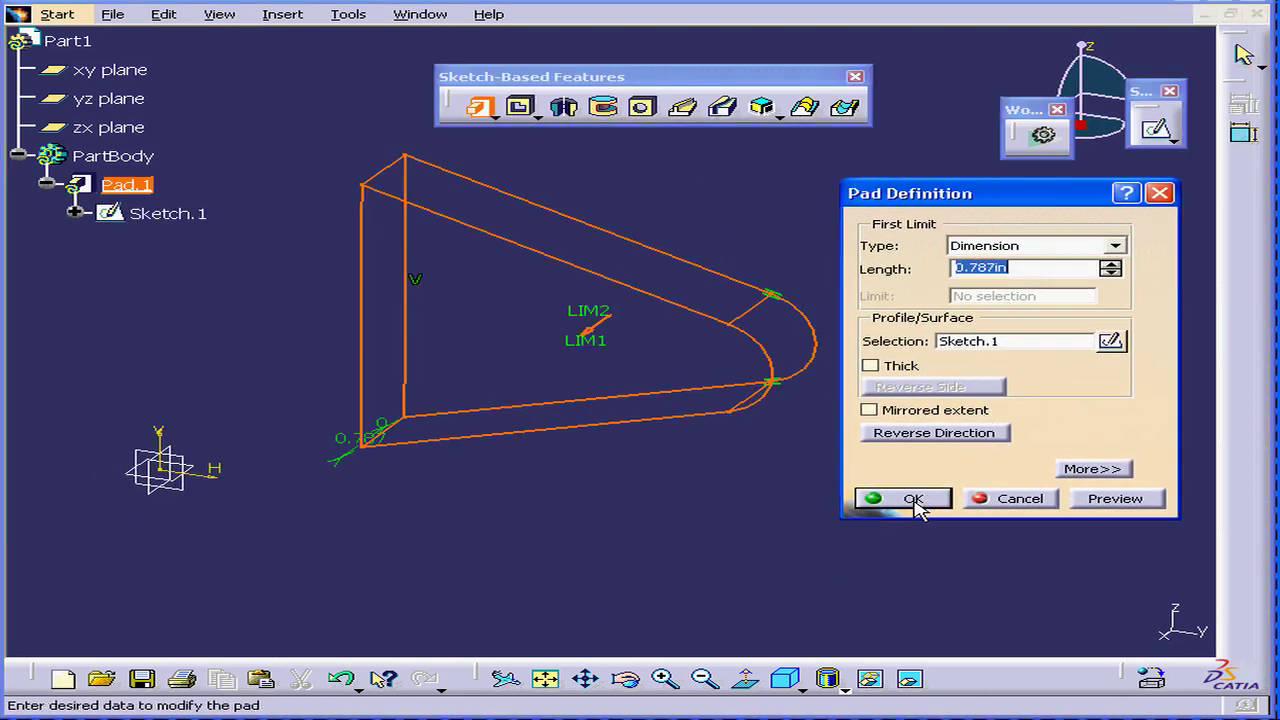
pyautogui.click(913, 500)
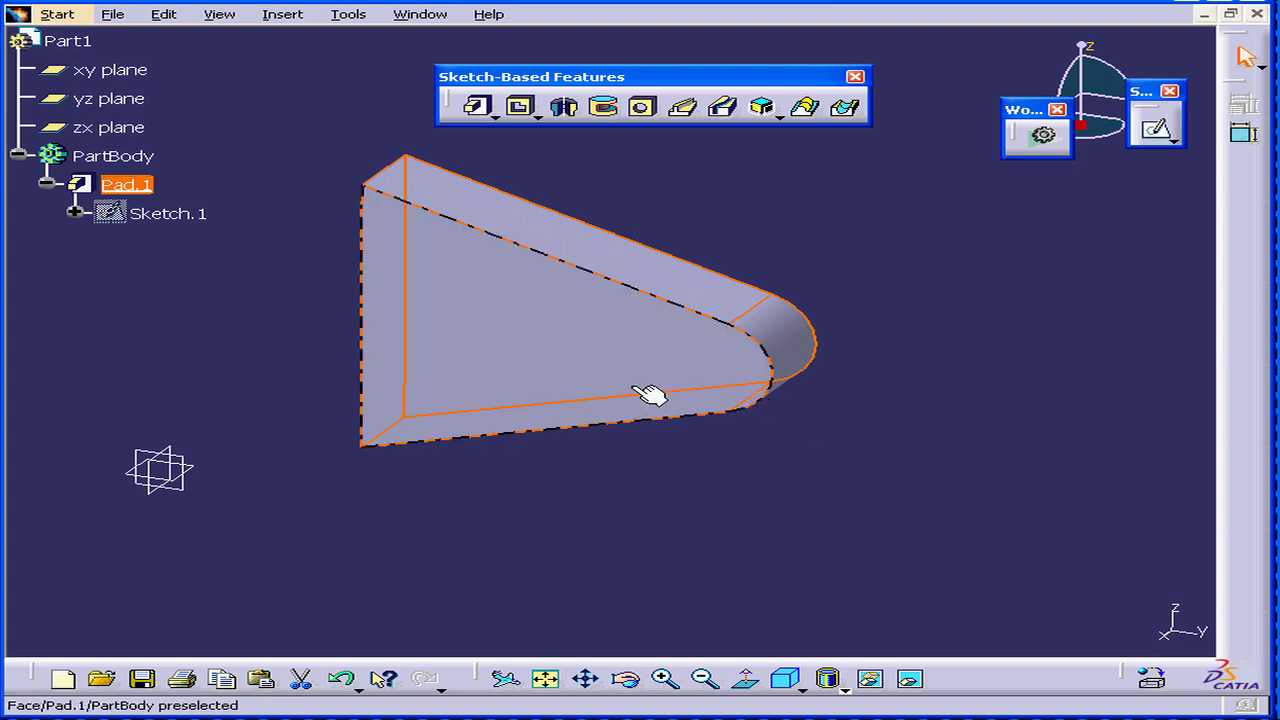